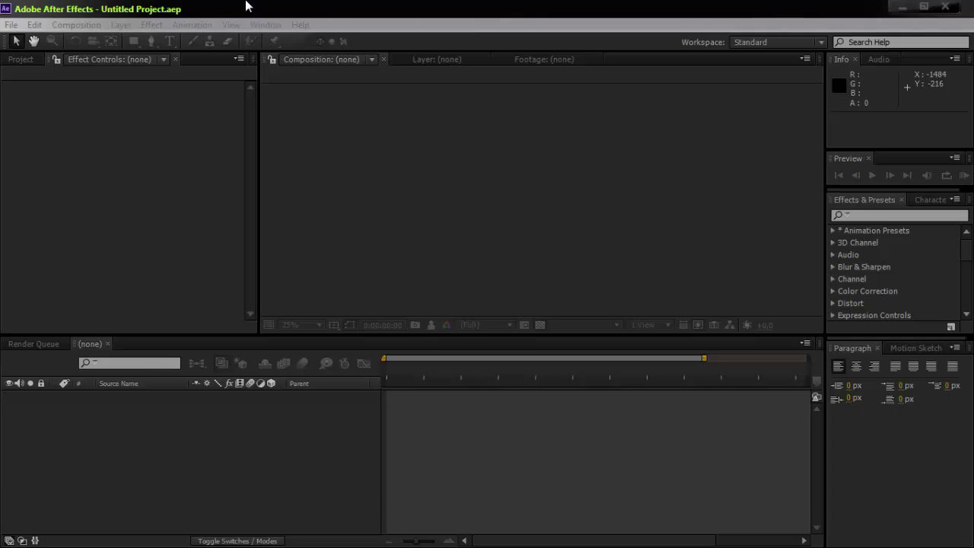
In Photoshop, view the blue-flare Comp 2.PSD, then return to the red-flare Comp 2 Red 2.PSD.
key("alt+Tab")
key("alt+Tab")
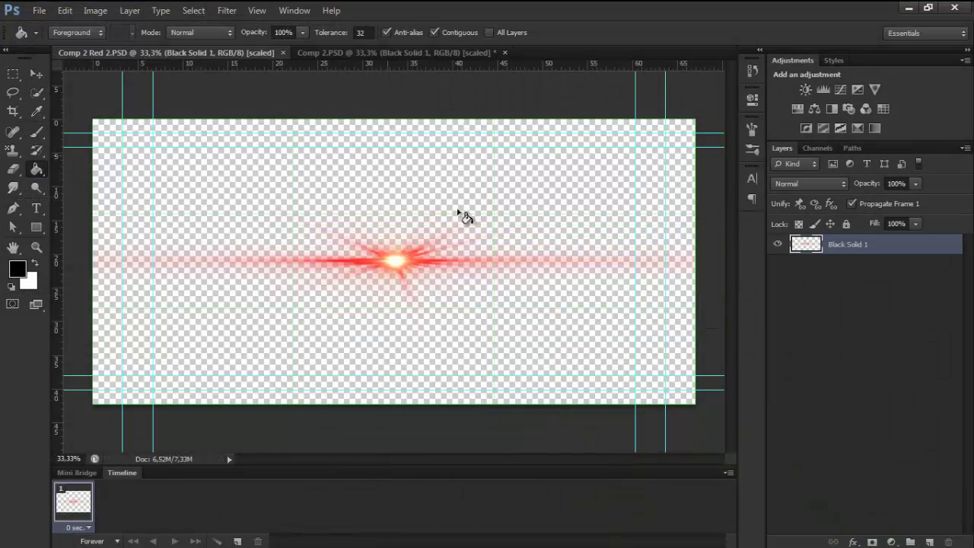
key("alt+Tab")
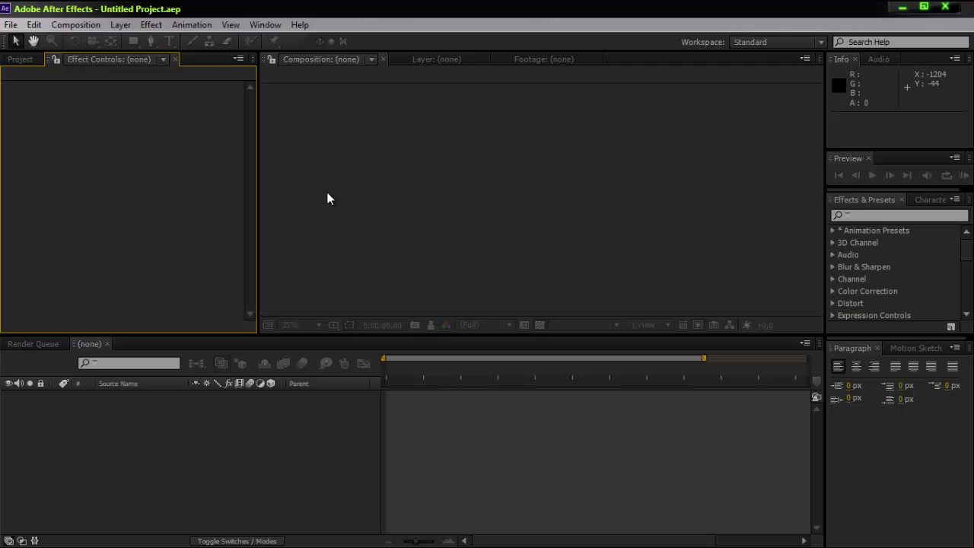
key("alt+Tab")
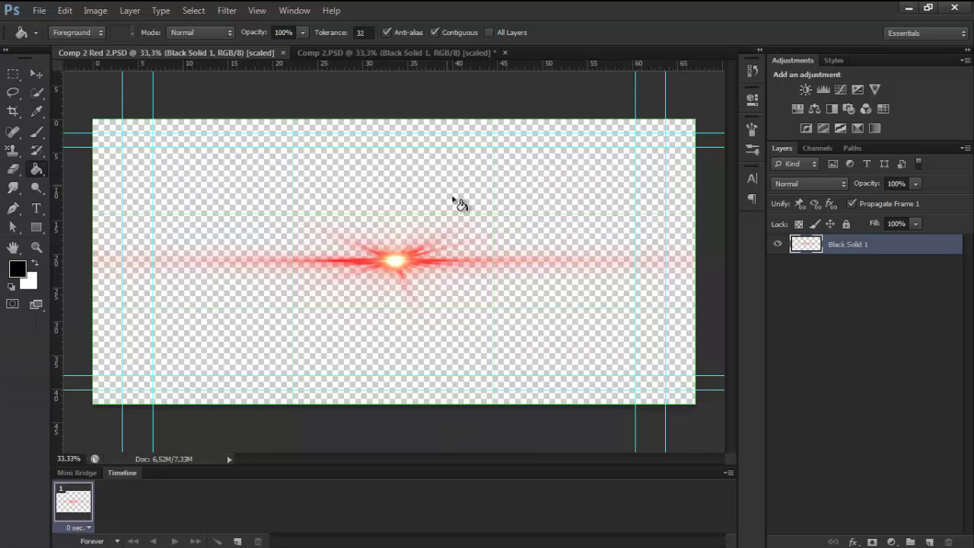
left_click(330, 54)
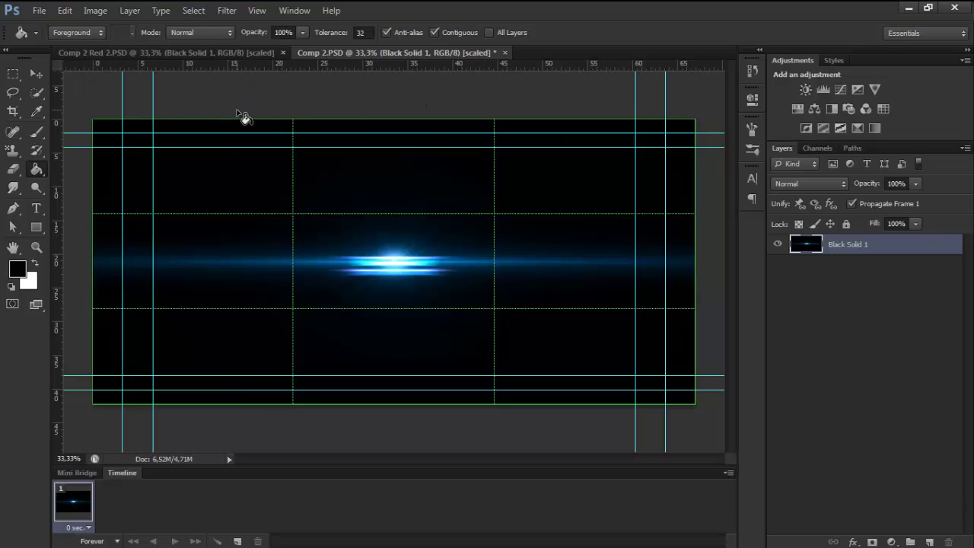
left_click(217, 52)
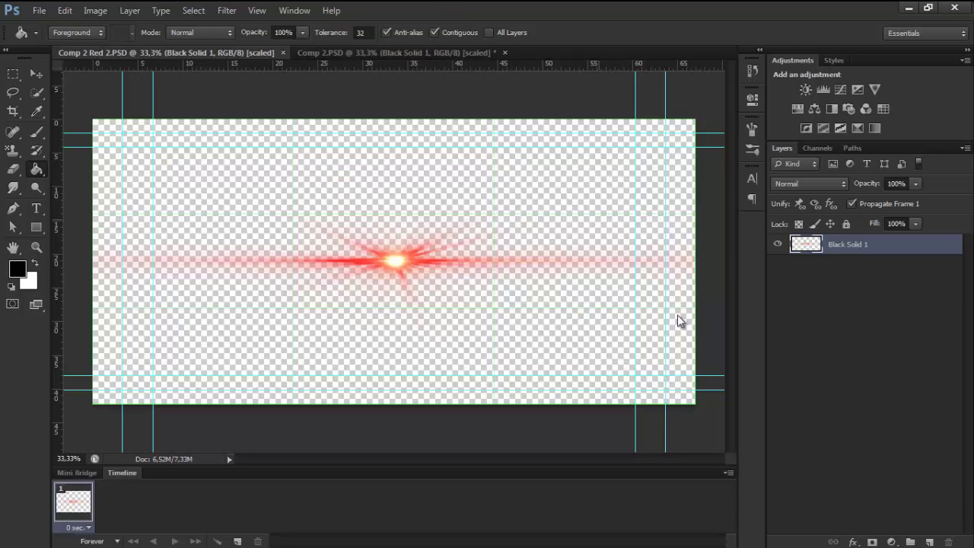
Add a new layer below Black Solid 1 and fill it with black.
left_click(929, 542)
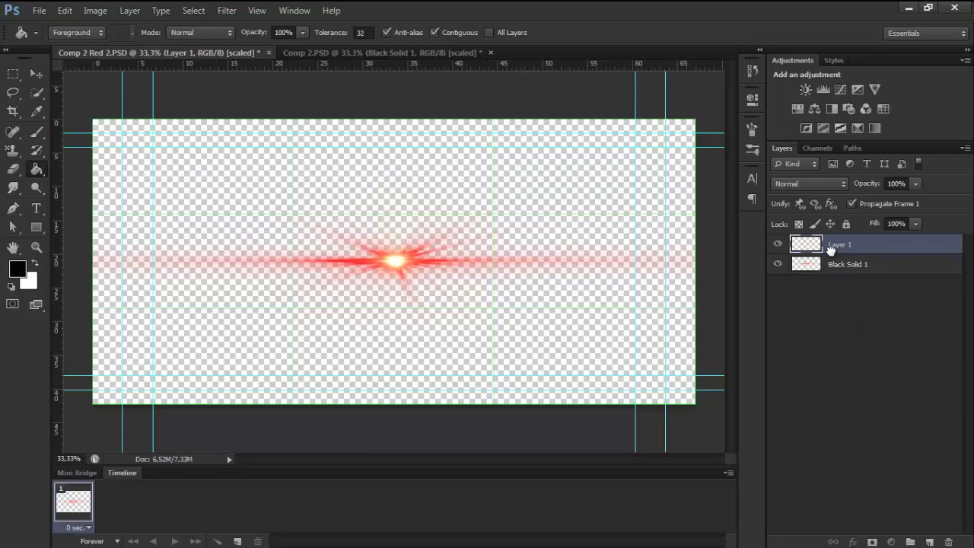
left_click_drag(829, 243, 830, 272)
left_click(220, 318)
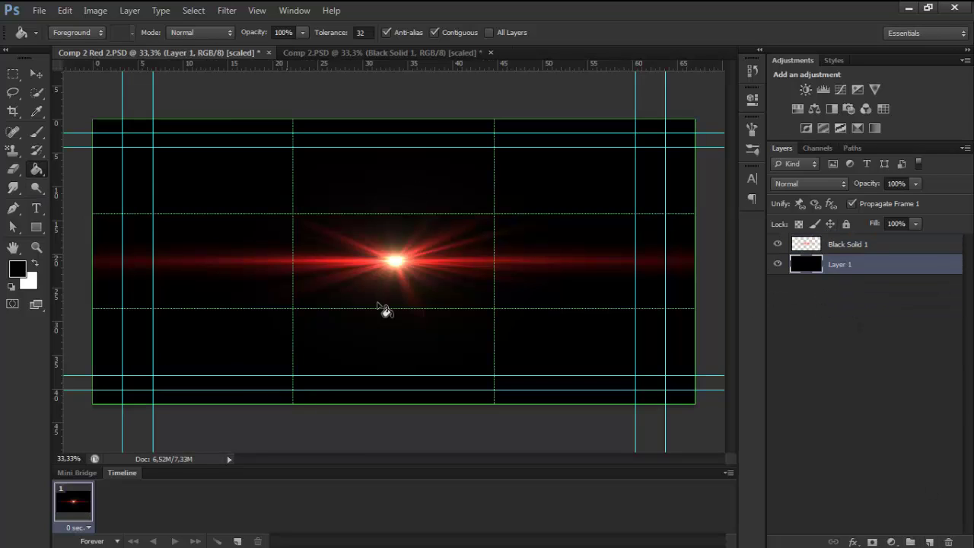
Nudge the red flare layer Black Solid 1 slightly to the right.
left_click(818, 245)
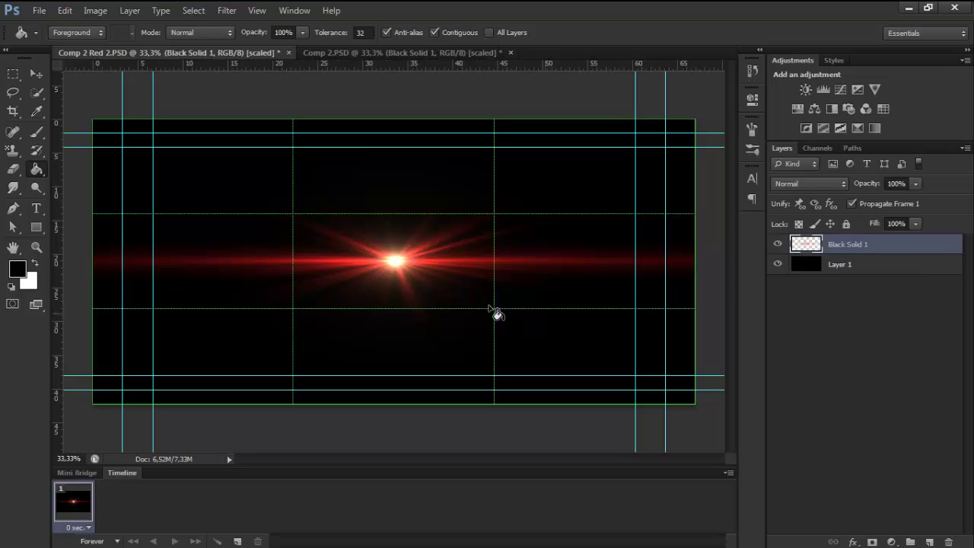
left_click(36, 74)
left_click_drag(549, 378, 442, 259)
Back in After Effects, create a 1900x1200 composition named Comp 1.
key("alt+Tab")
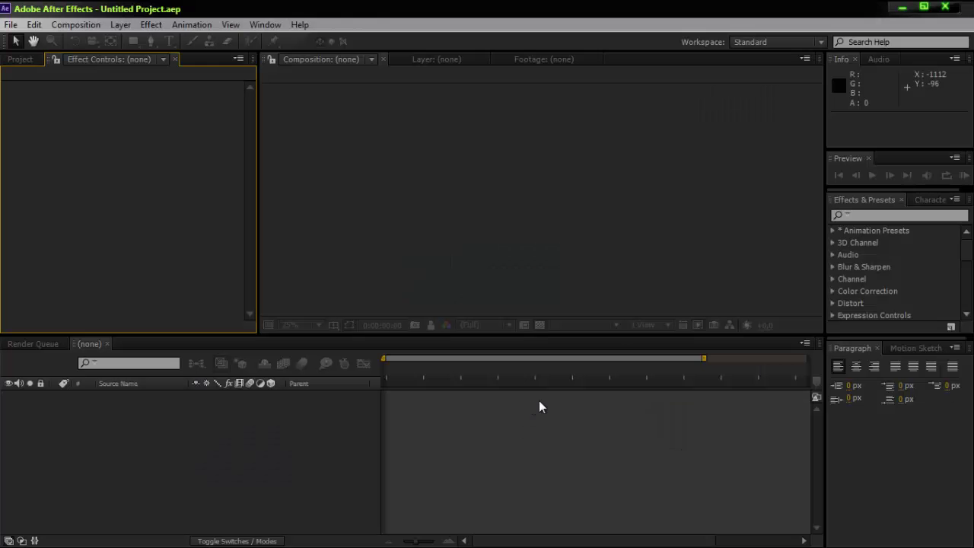
left_click(37, 64)
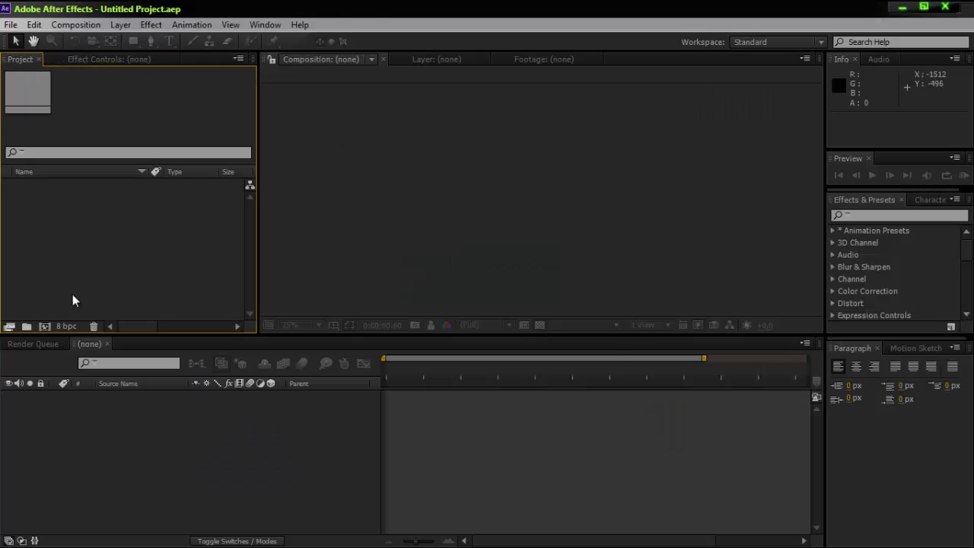
left_click(52, 325)
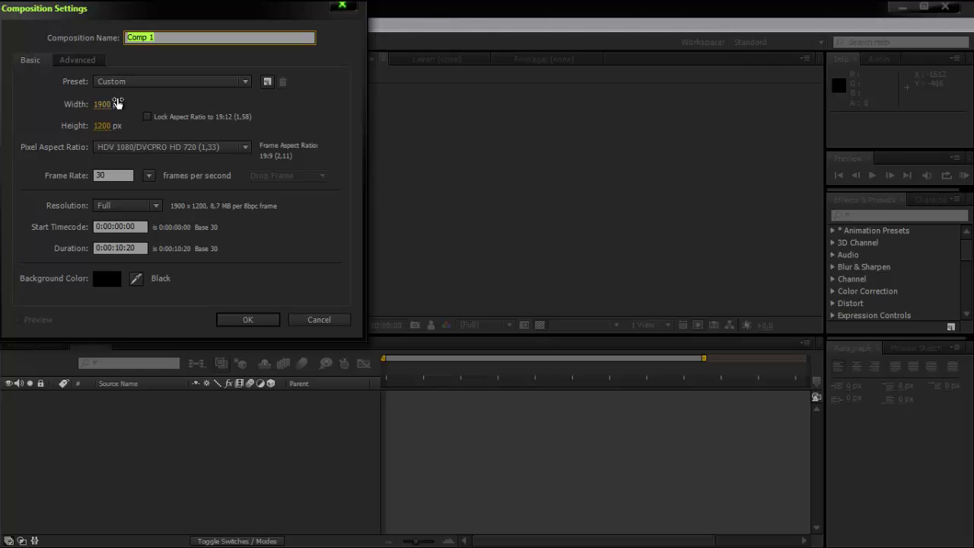
left_click(246, 320)
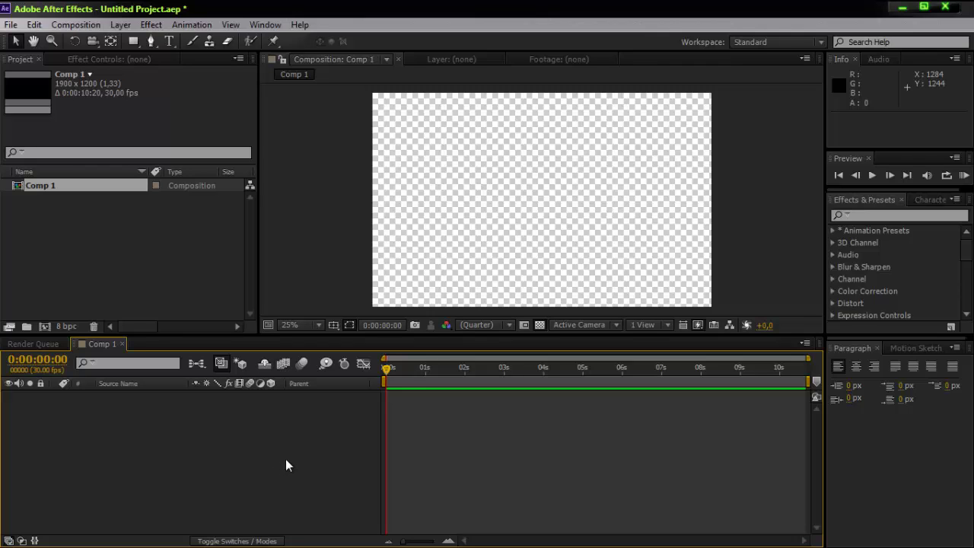
key("ctrl+y")
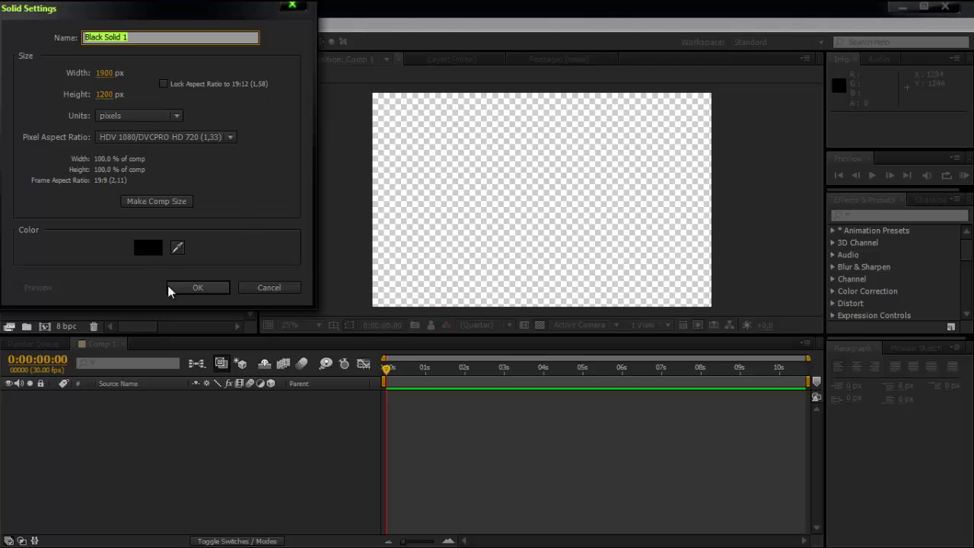
Create the black solid Black Solid 1 filling Comp 1, then browse the Edit and Layer menus.
left_click(189, 287)
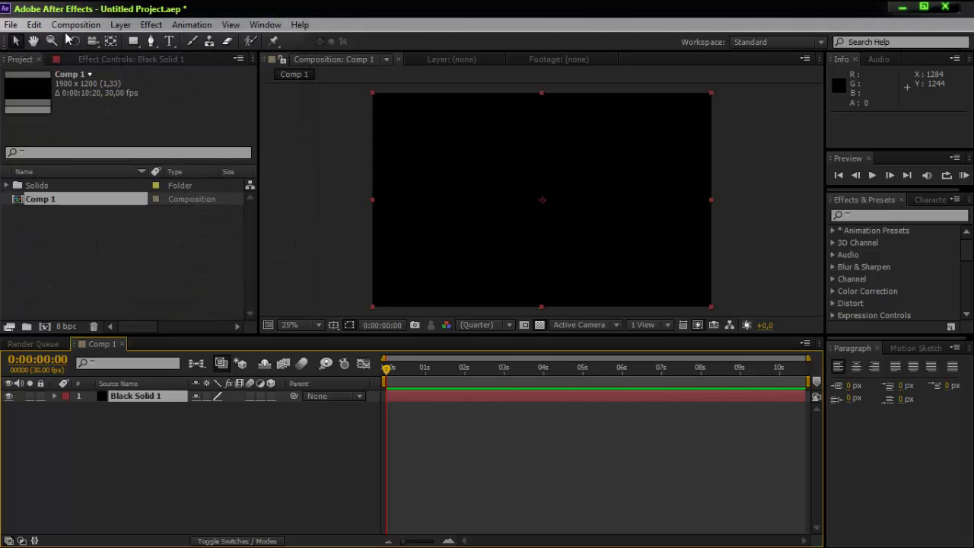
left_click(66, 28)
mouse_move(37, 28)
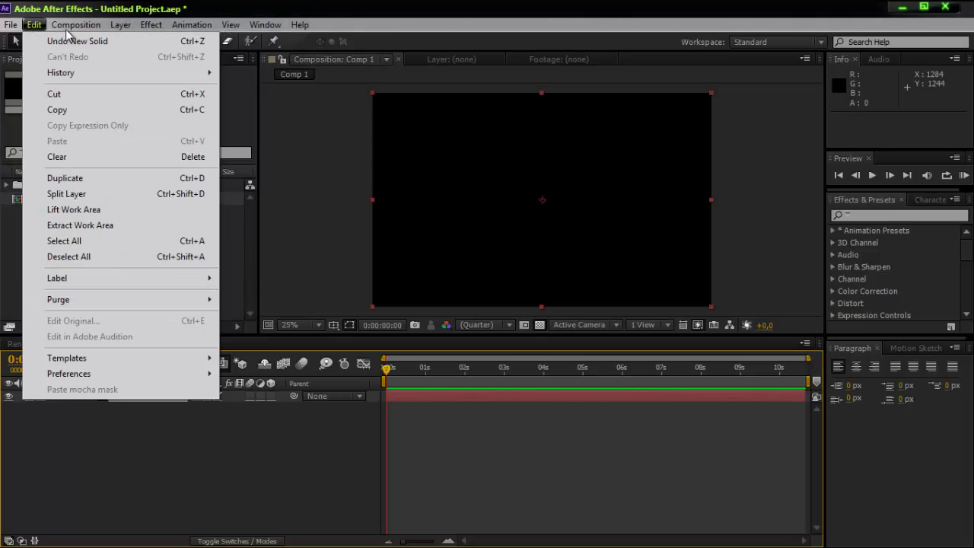
mouse_move(122, 26)
mouse_move(328, 34)
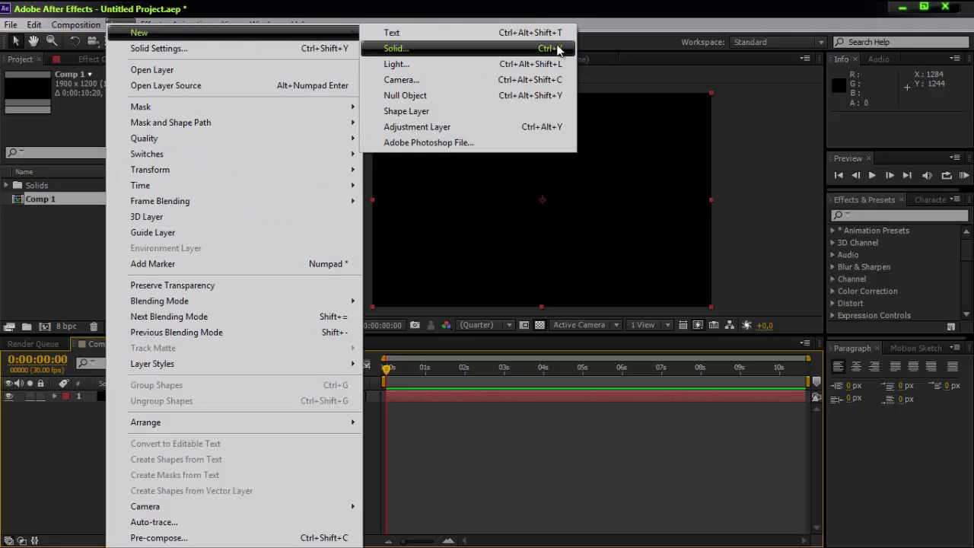
left_click(866, 215)
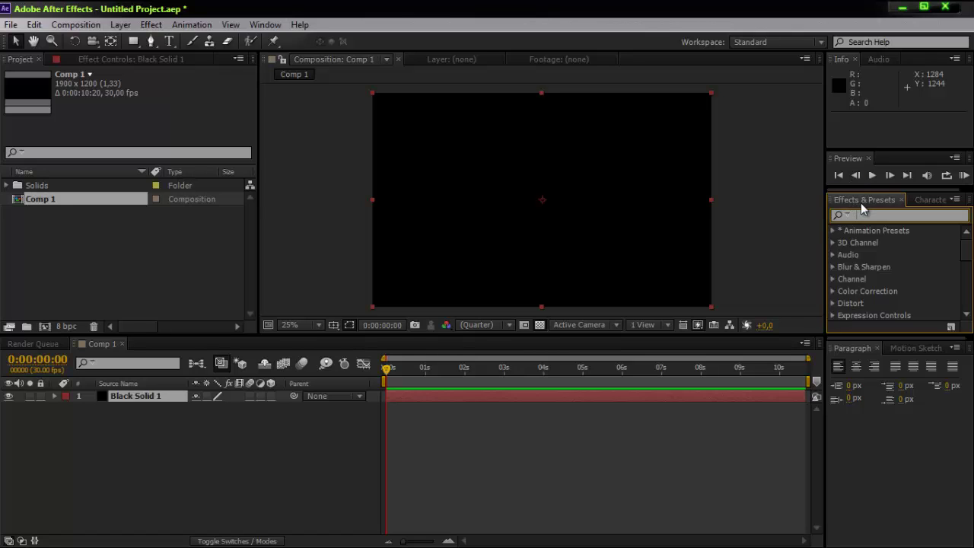
Search 'optical' and apply Video Copilot's Optical Flares to Black Solid 1.
type("optical")
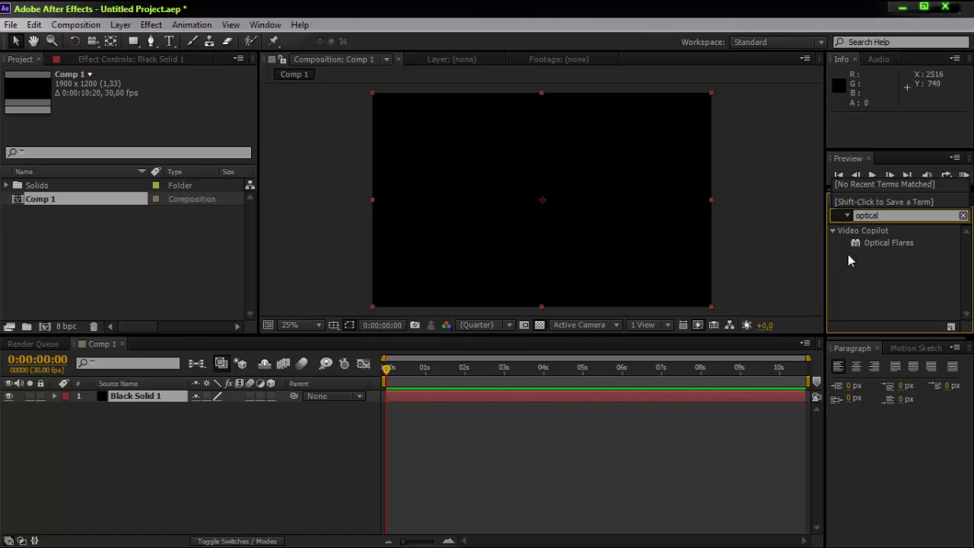
left_click(867, 244)
left_click_drag(868, 247, 528, 217)
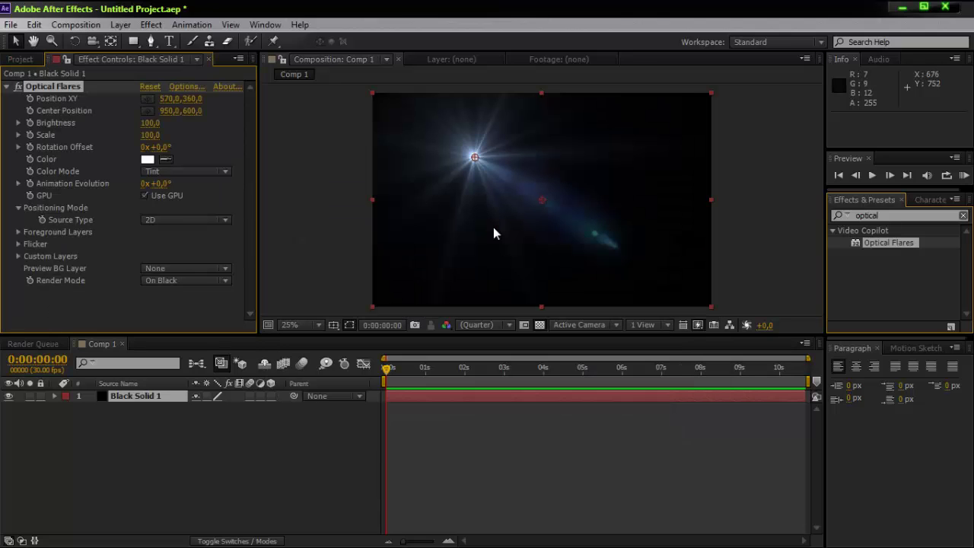
left_click(193, 86)
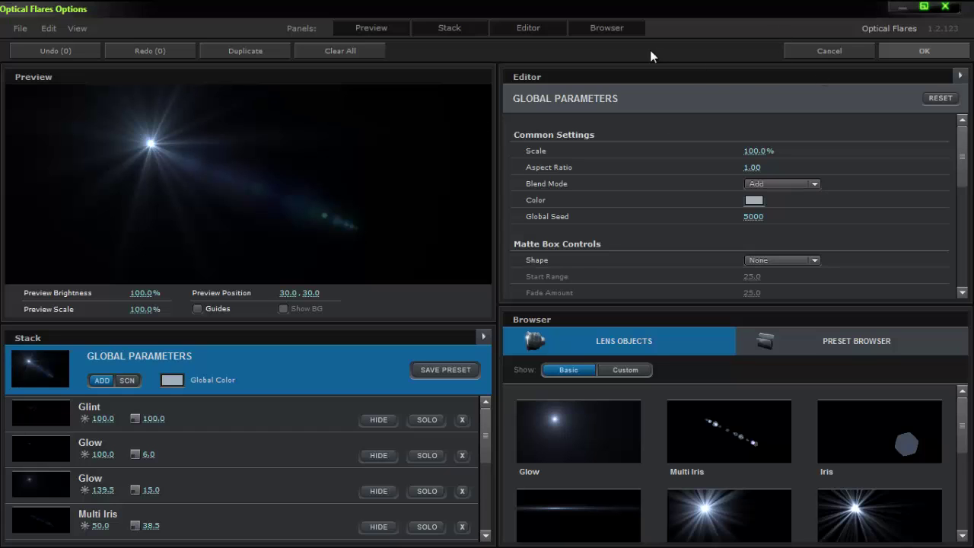
Switch to the Preset Browser and scroll through the Pro Presets 2 folder's flares.
left_click(855, 339)
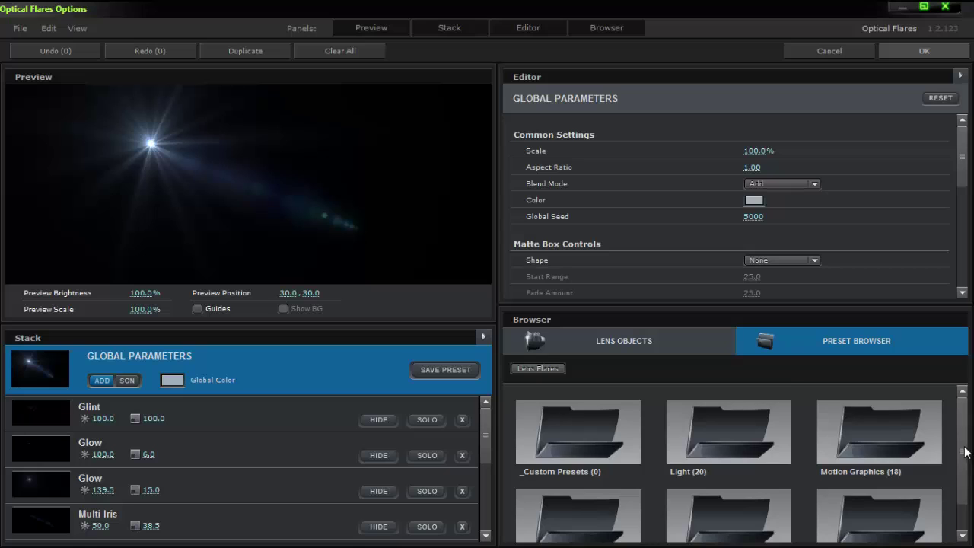
scroll(965, 452, "down", 1)
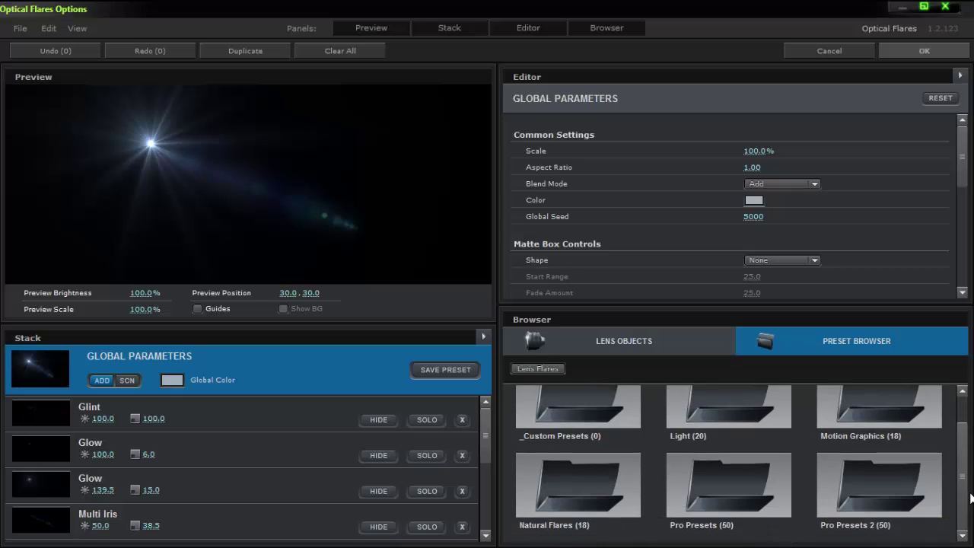
left_click(882, 493)
scroll(783, 450, "down", 2)
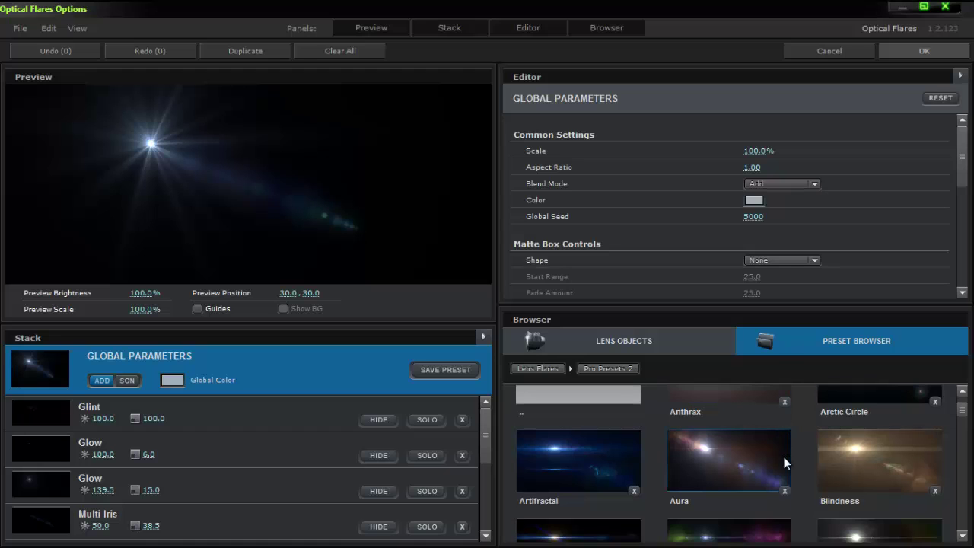
scroll(790, 446, "down", 5)
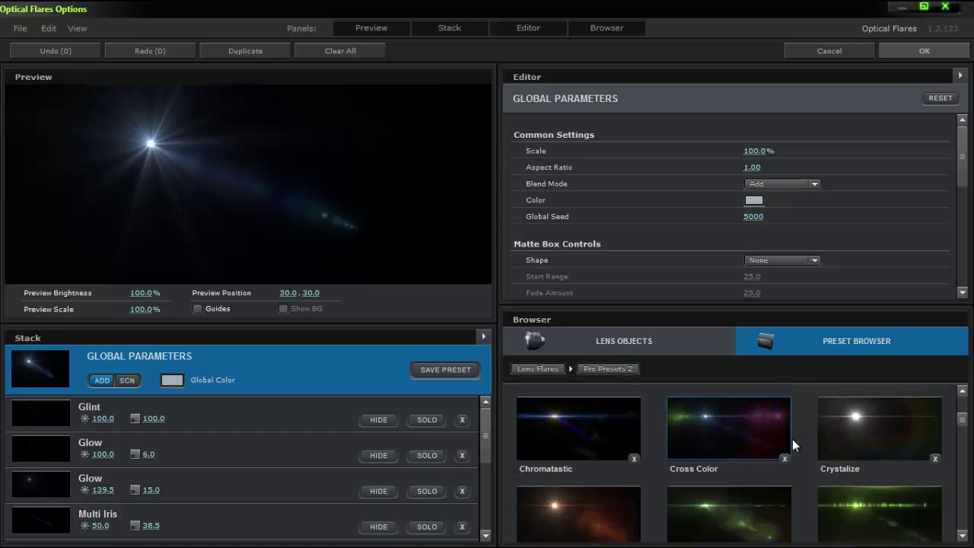
scroll(792, 439, "down", 2)
scroll(790, 440, "down", 5)
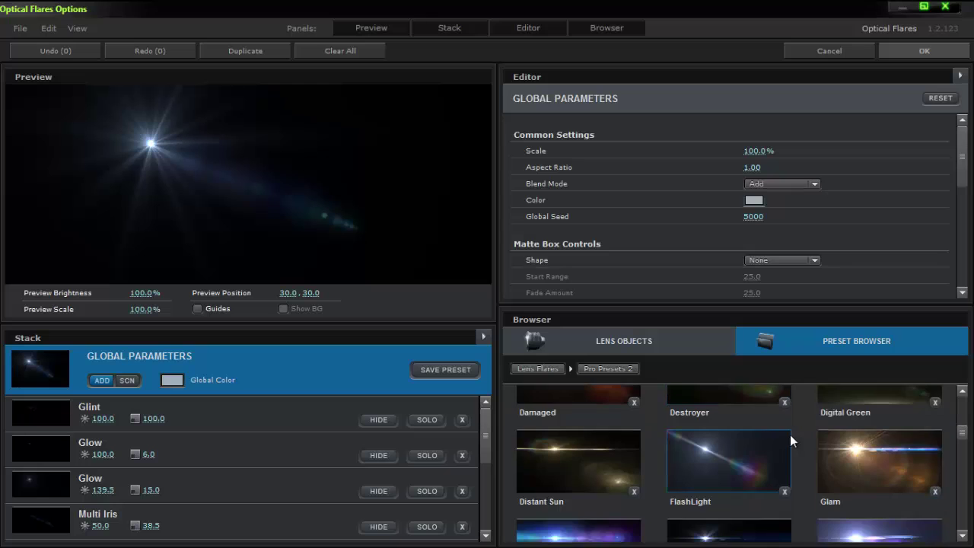
scroll(788, 447, "down", 3)
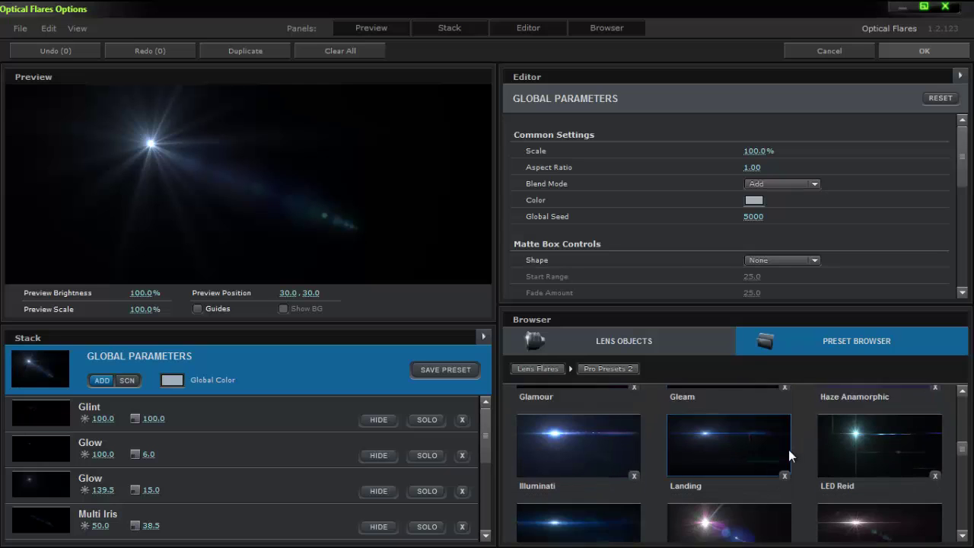
scroll(802, 462, "down", 3)
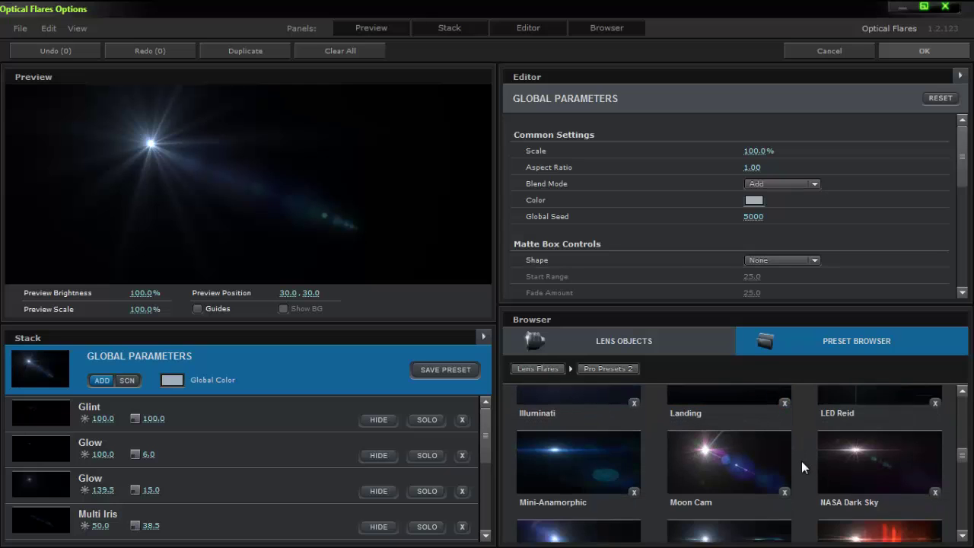
scroll(802, 452, "down", 4)
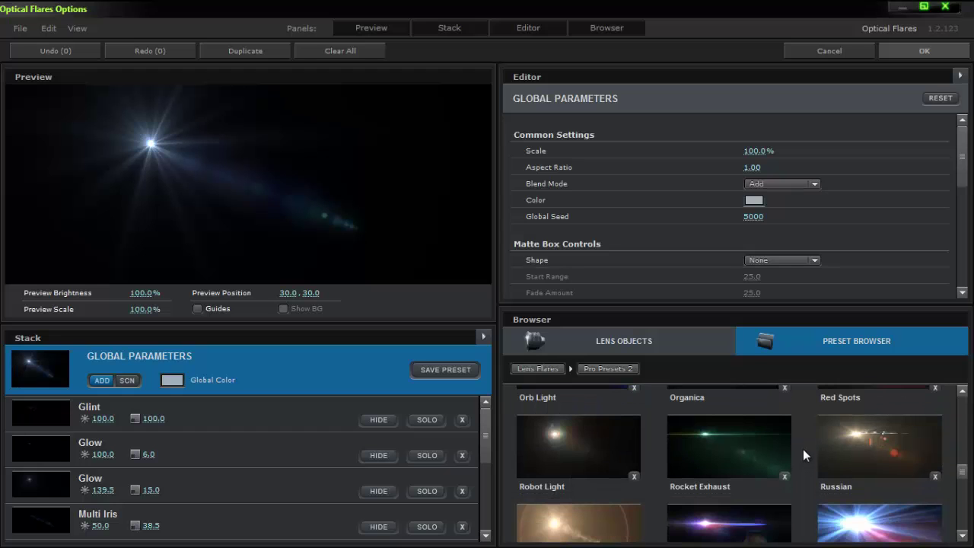
scroll(802, 449, "down", 3)
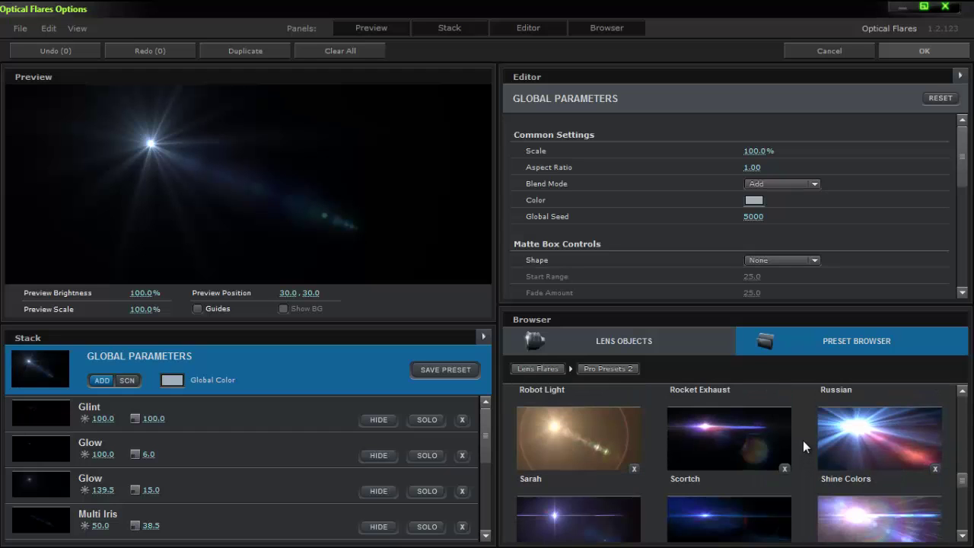
Load the Scorch preset and drag the flare to the centre of the preview.
left_click(744, 432)
left_click_drag(160, 150, 249, 181)
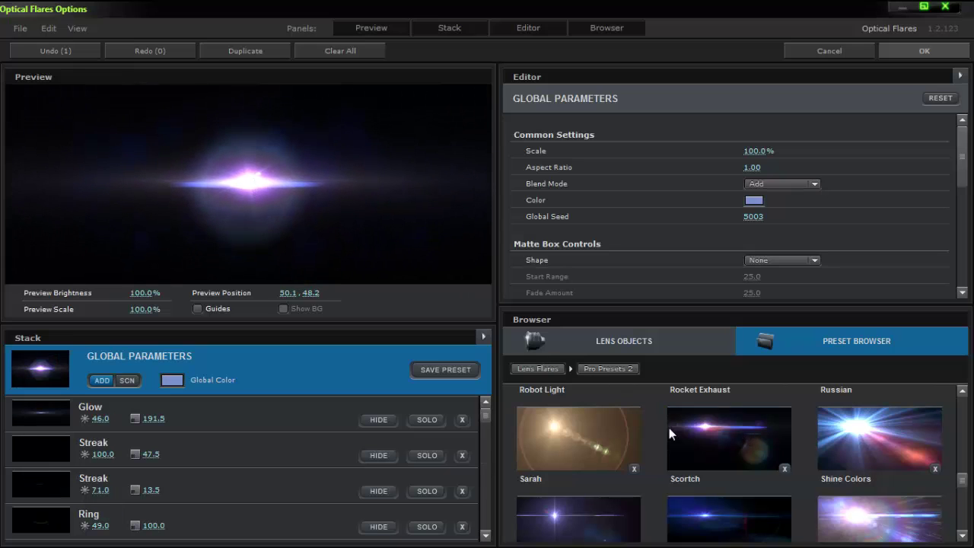
scroll(716, 456, "down", 1)
Try Pro Presets 2 flares: Orb Light, Organica, Gleam, Glamour, FlashLight, Cross Color, Chromatastic.
left_click(717, 487)
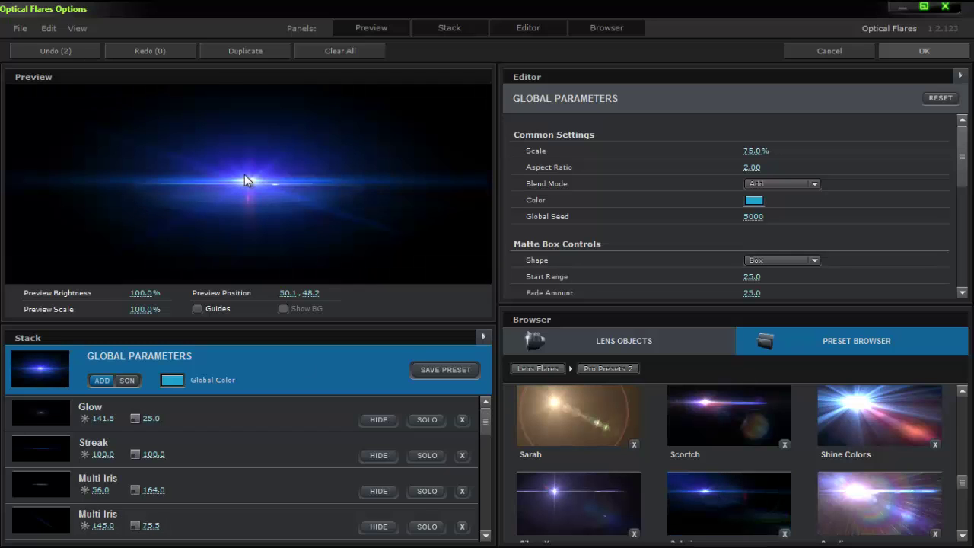
left_click(557, 493)
scroll(567, 480, "up", 6)
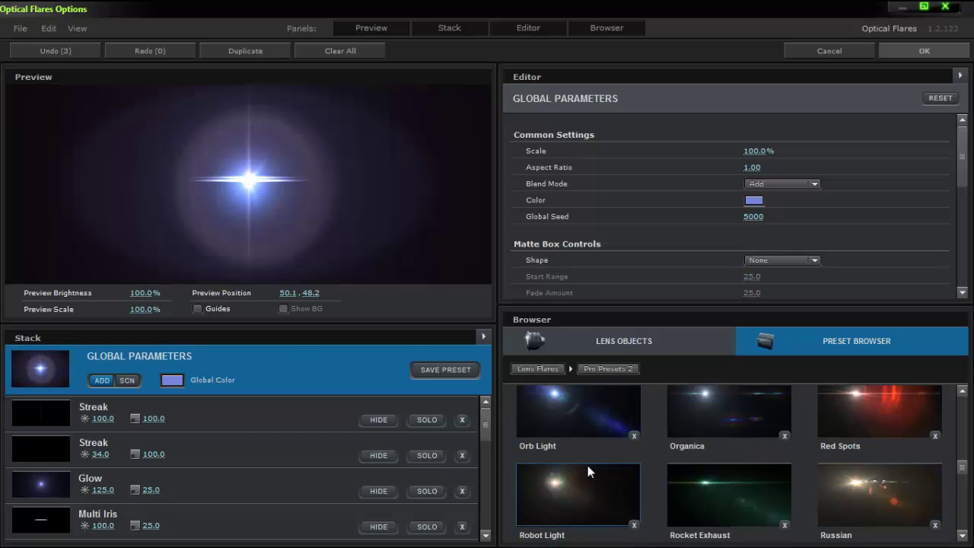
left_click(561, 400)
left_click(718, 405)
scroll(720, 407, "up", 7)
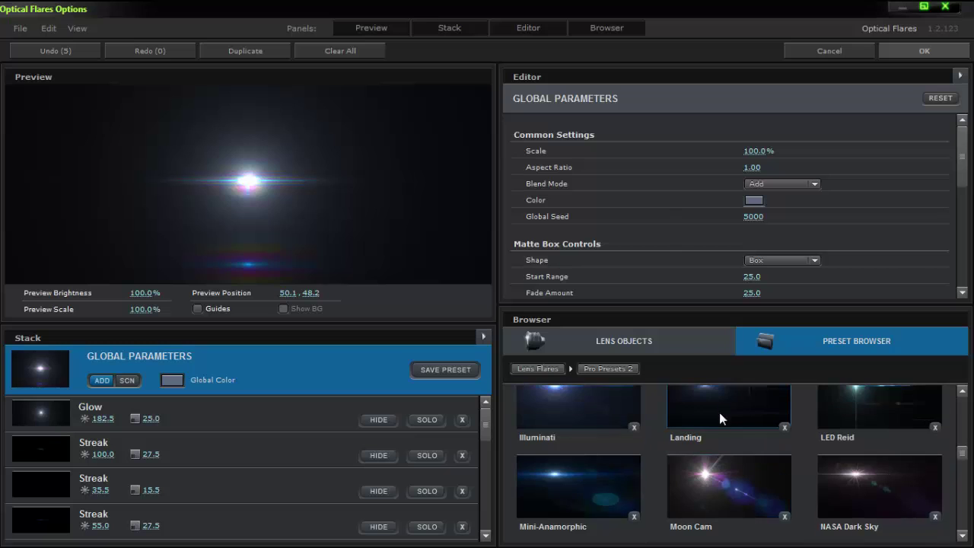
scroll(715, 418, "up", 3)
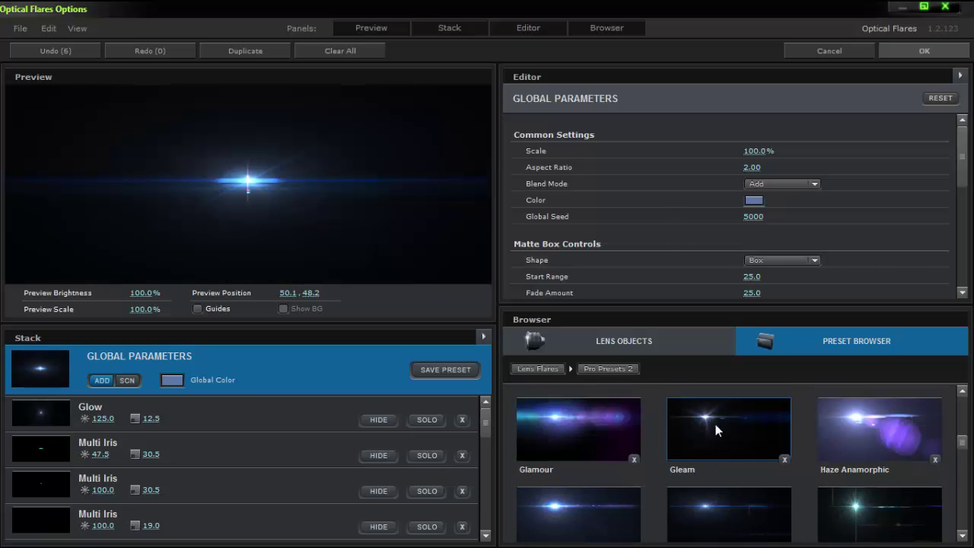
left_click(682, 428)
left_click(620, 427)
scroll(689, 434, "up", 3)
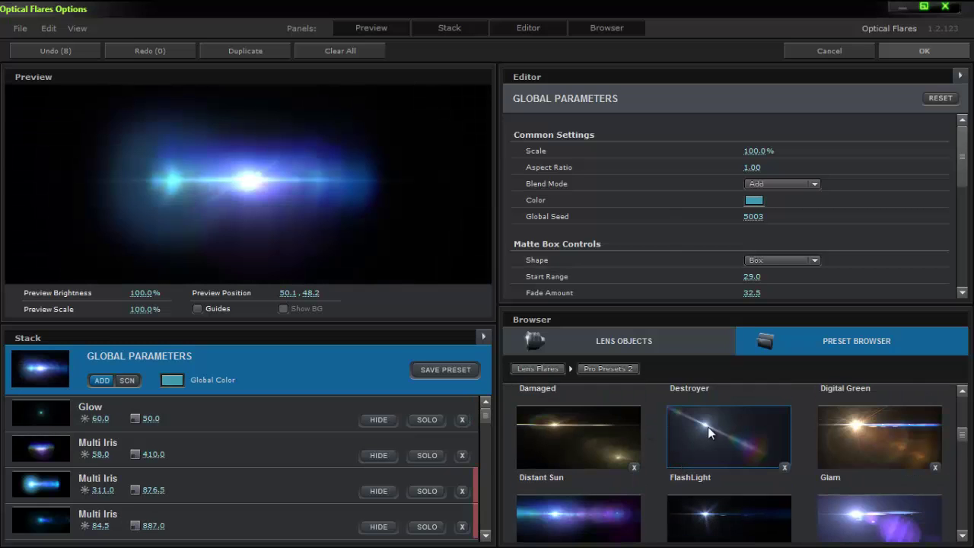
left_click(716, 414)
scroll(716, 414, "up", 3)
left_click(723, 425)
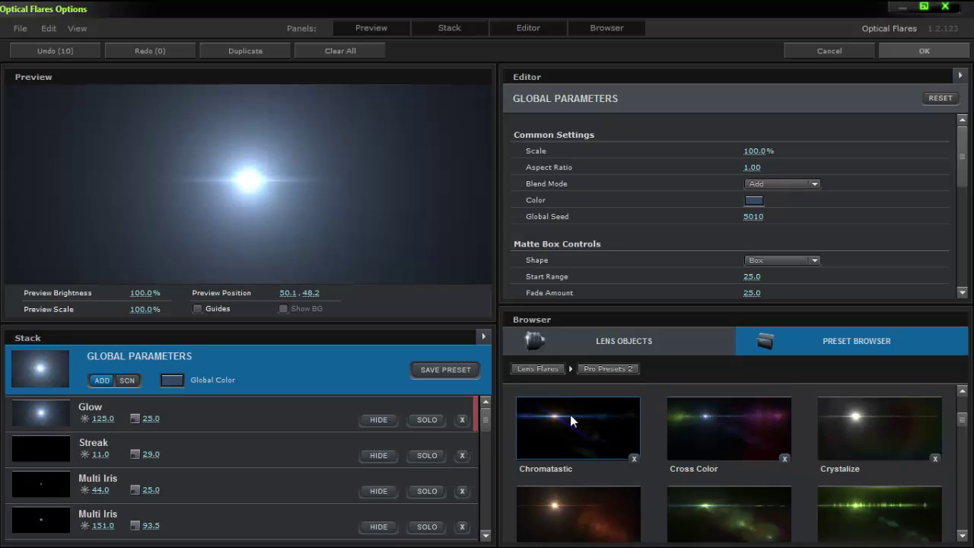
left_click(570, 414)
Try the Digital Green, Blindness and Anthrax presets.
scroll(636, 444, "down", 3)
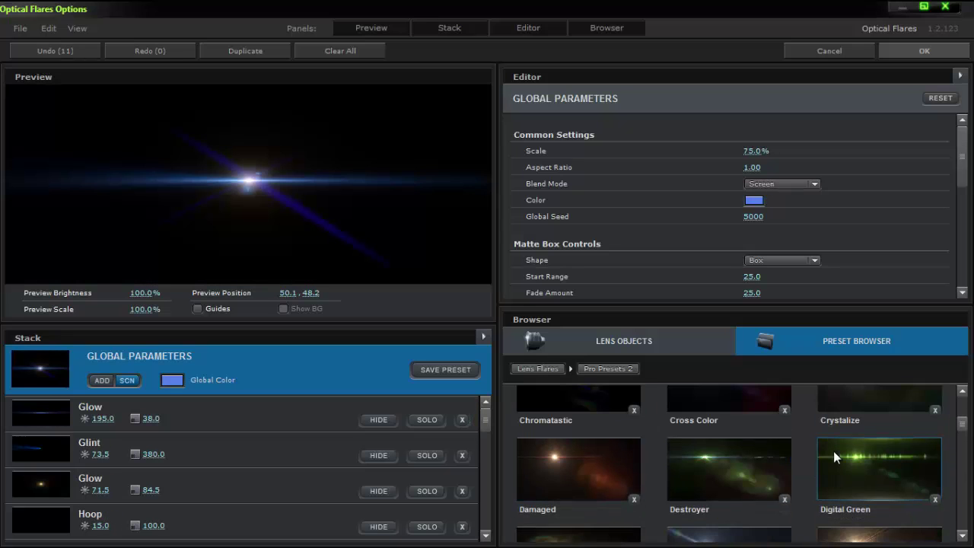
left_click(877, 462)
scroll(875, 465, "up", 3)
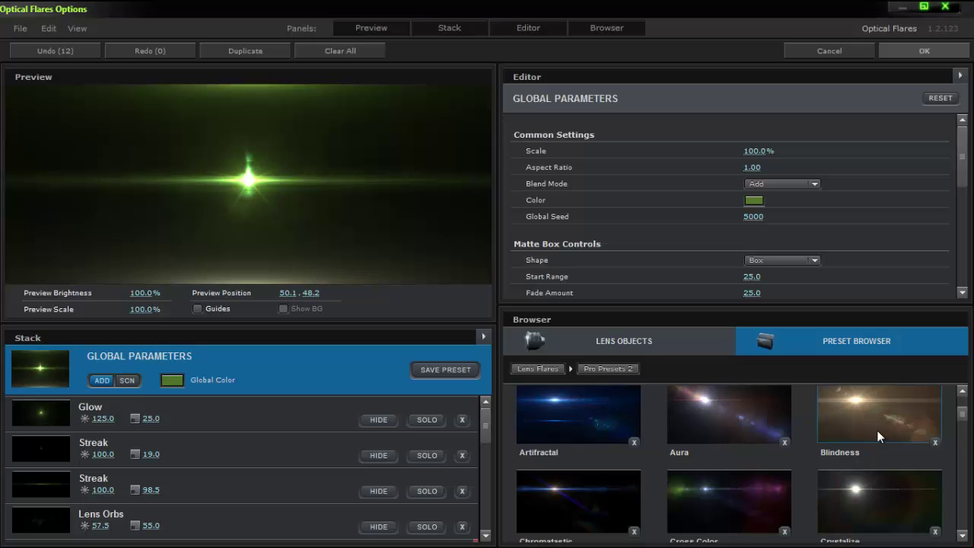
left_click(869, 423)
scroll(866, 419, "up", 3)
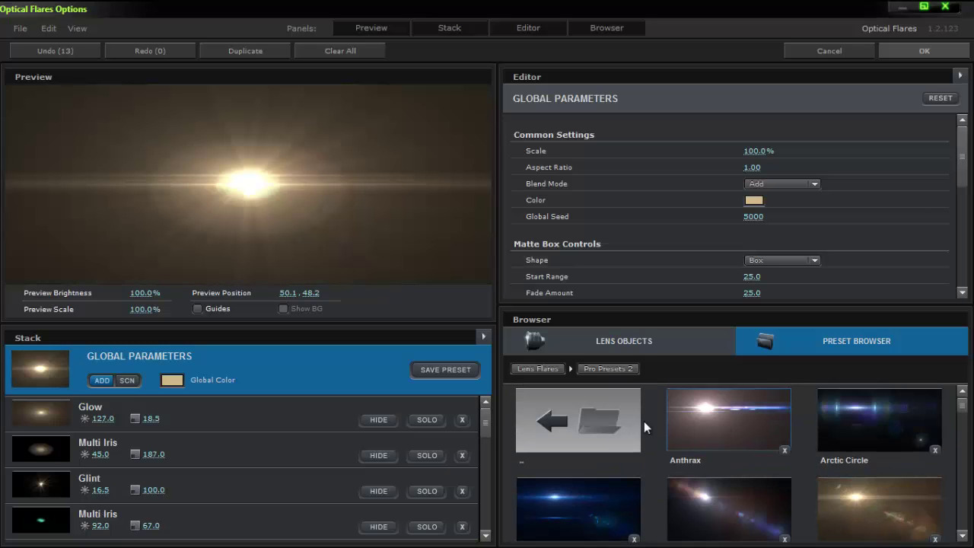
left_click(719, 427)
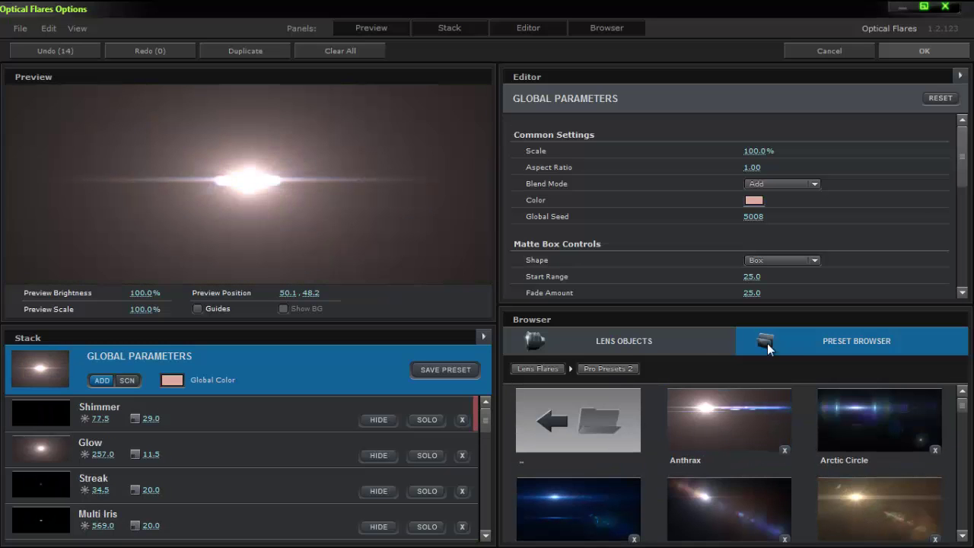
Open the Pro Presets folder and apply the blue North Star flare.
left_click(537, 368)
left_click(768, 509)
scroll(765, 419, "down", 3)
scroll(767, 427, "down", 10)
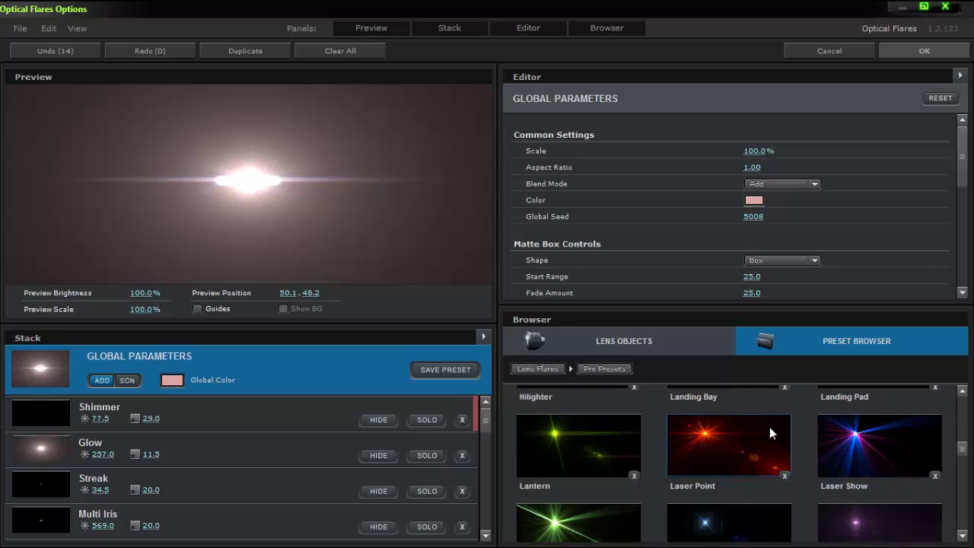
scroll(769, 427, "down", 8)
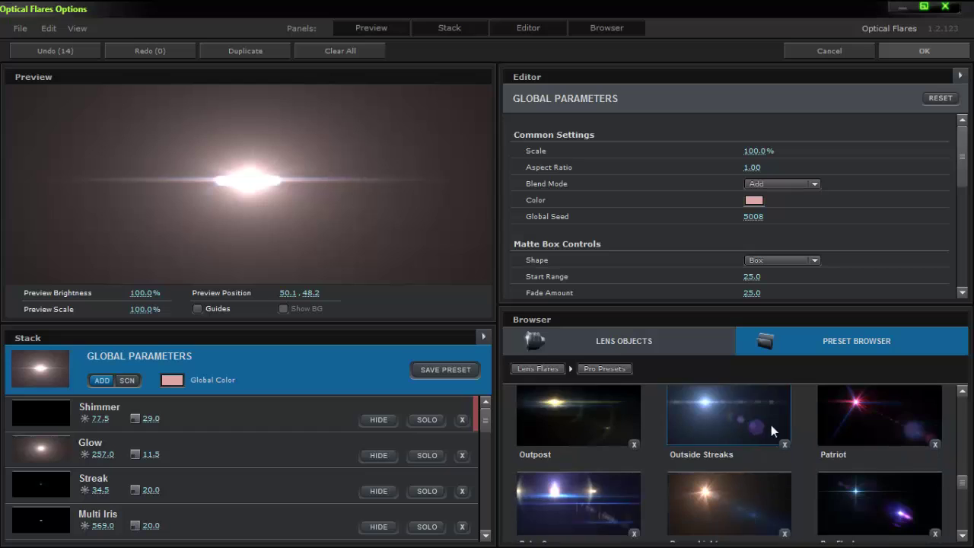
scroll(771, 425, "up", 2)
left_click(760, 425)
Scroll through the rest of Pro Presets and return to the Lens Flares folder list.
scroll(758, 426, "down", 3)
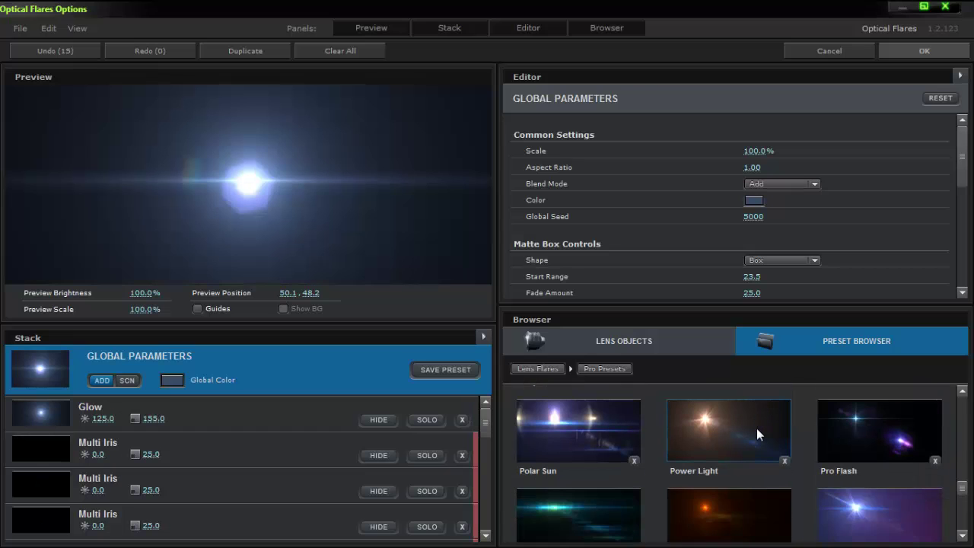
scroll(755, 442, "down", 3)
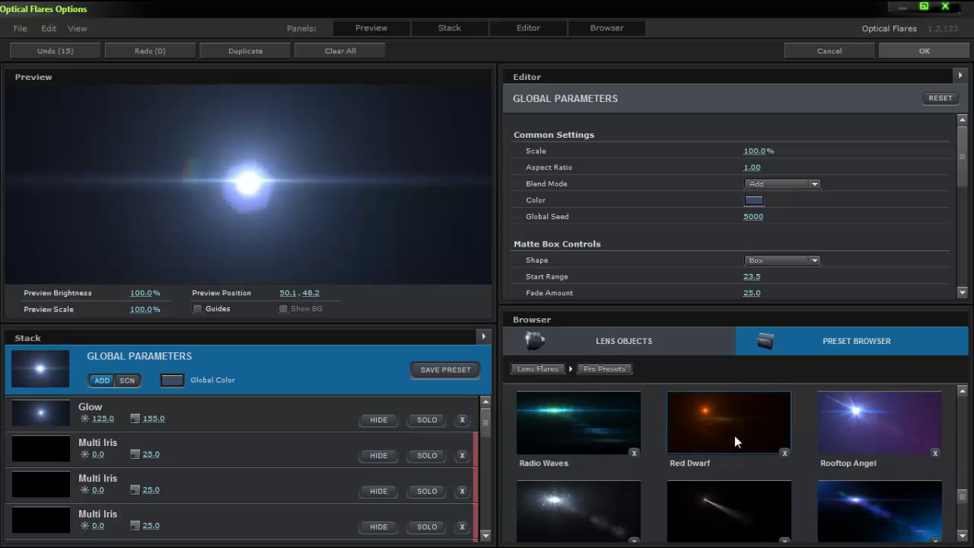
scroll(691, 449, "down", 3)
scroll(801, 459, "down", 6)
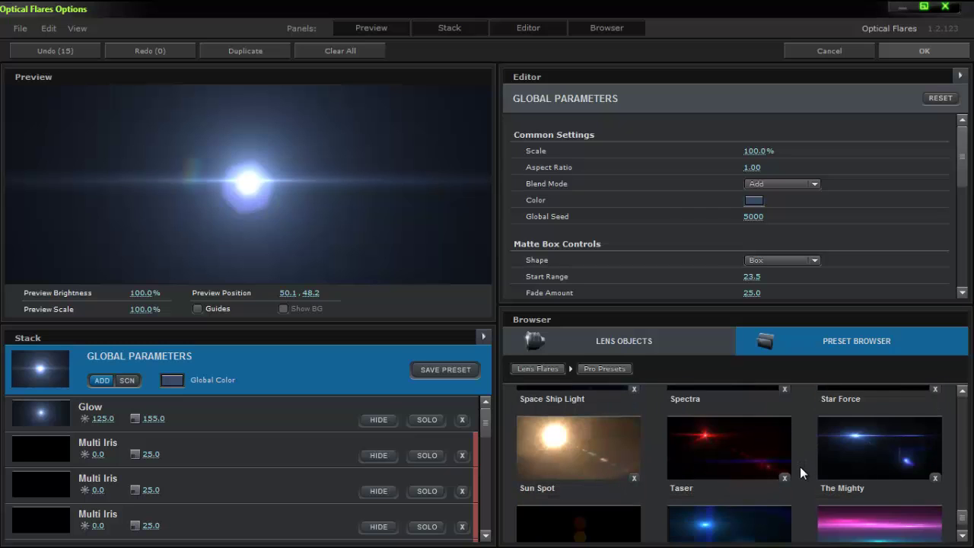
scroll(800, 466, "down", 3)
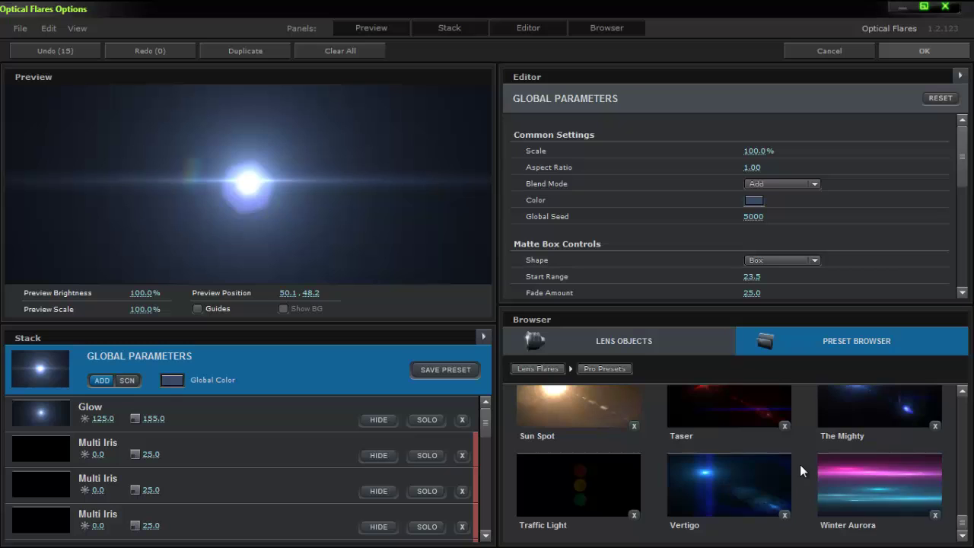
scroll(799, 465, "up", 4)
left_click(537, 369)
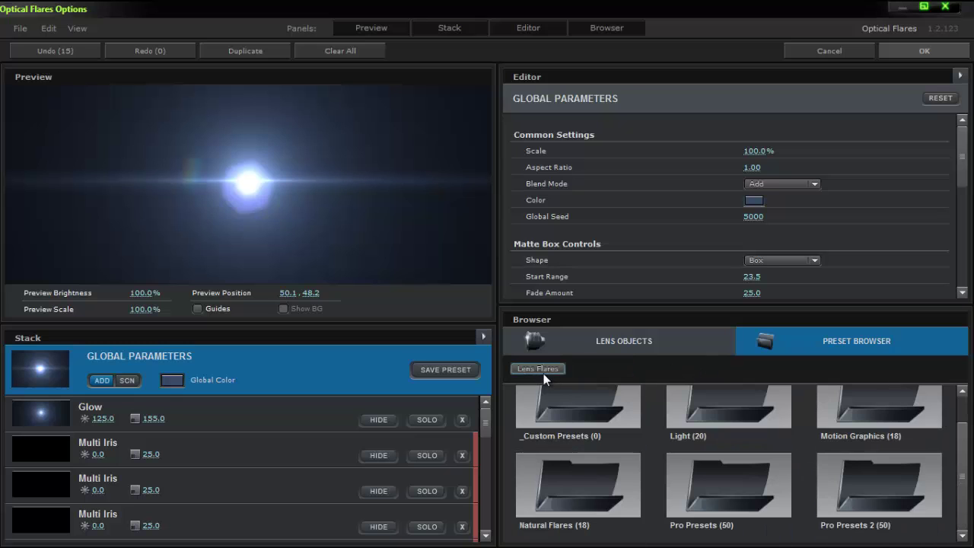
left_click(886, 492)
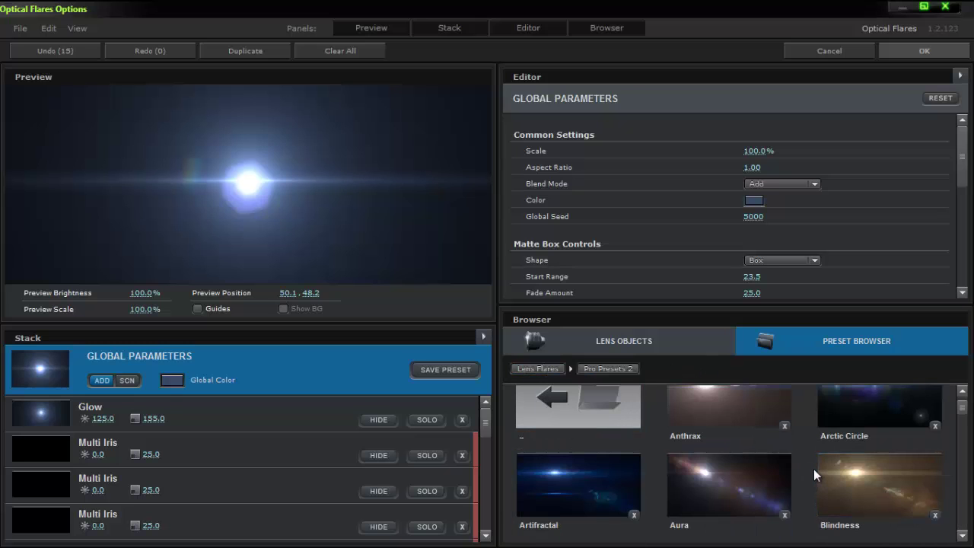
scroll(805, 454, "up", 1)
left_click(714, 429)
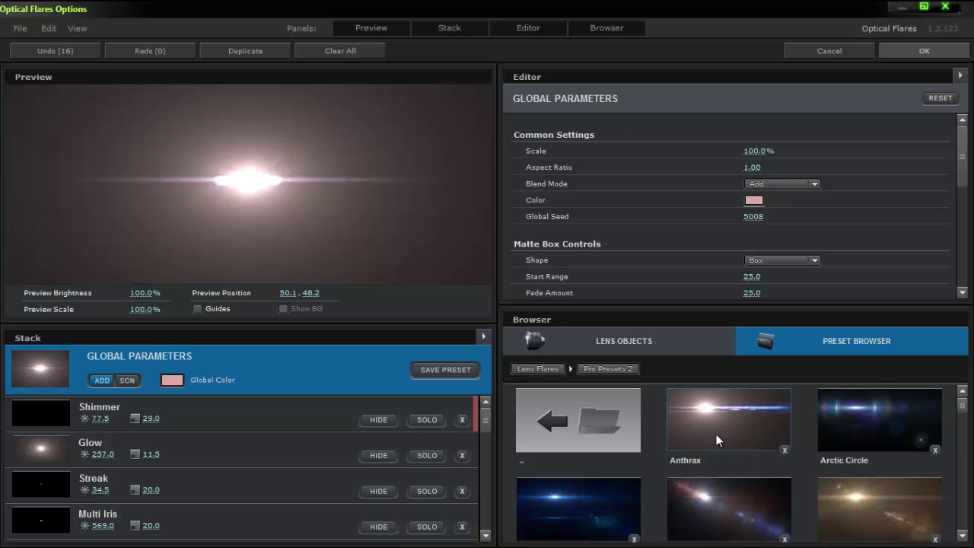
left_click(857, 437)
left_click(861, 489)
left_click(620, 510)
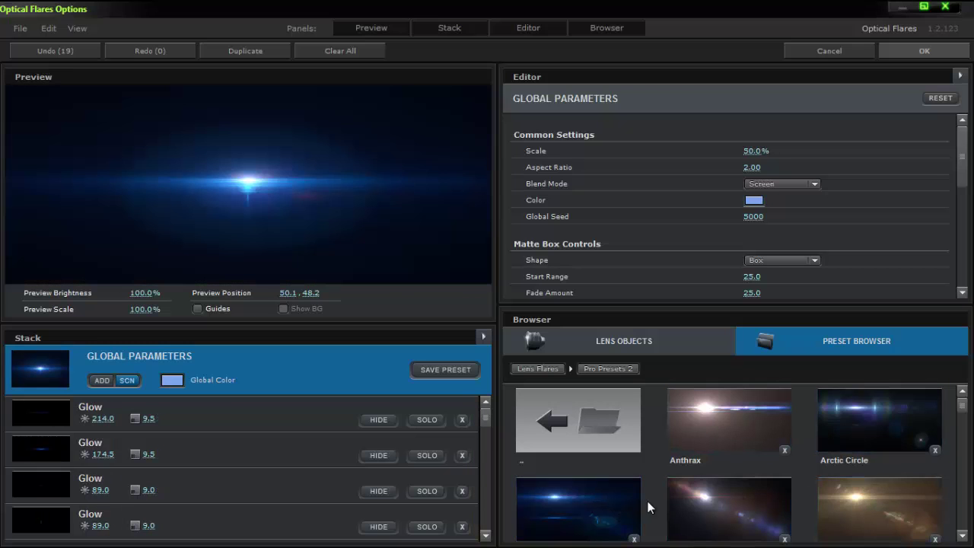
scroll(648, 507, "down", 1)
left_click(723, 526)
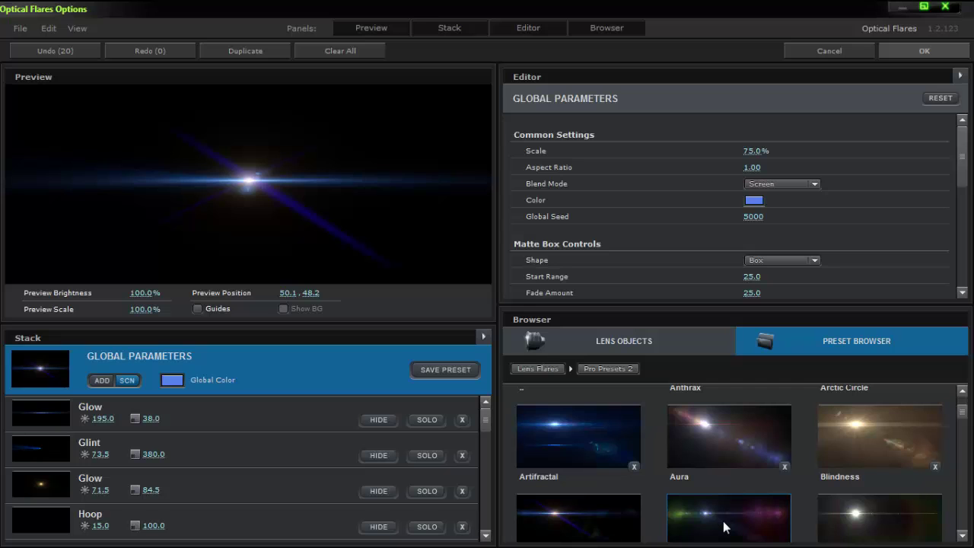
left_click(729, 524)
scroll(813, 522, "down", 1)
left_click(865, 471)
left_click(866, 522)
left_click(742, 537)
left_click(607, 531)
scroll(674, 463, "down", 1)
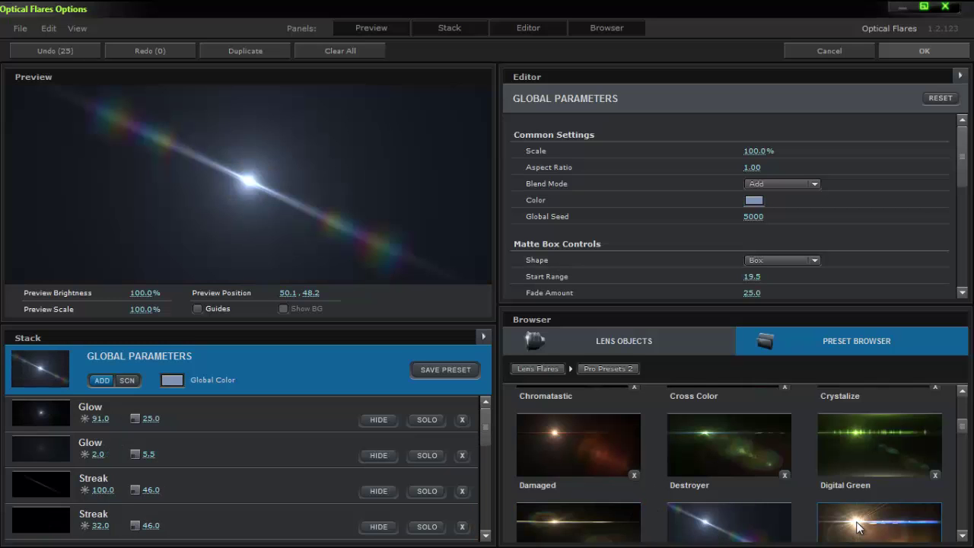
scroll(824, 503, "down", 2)
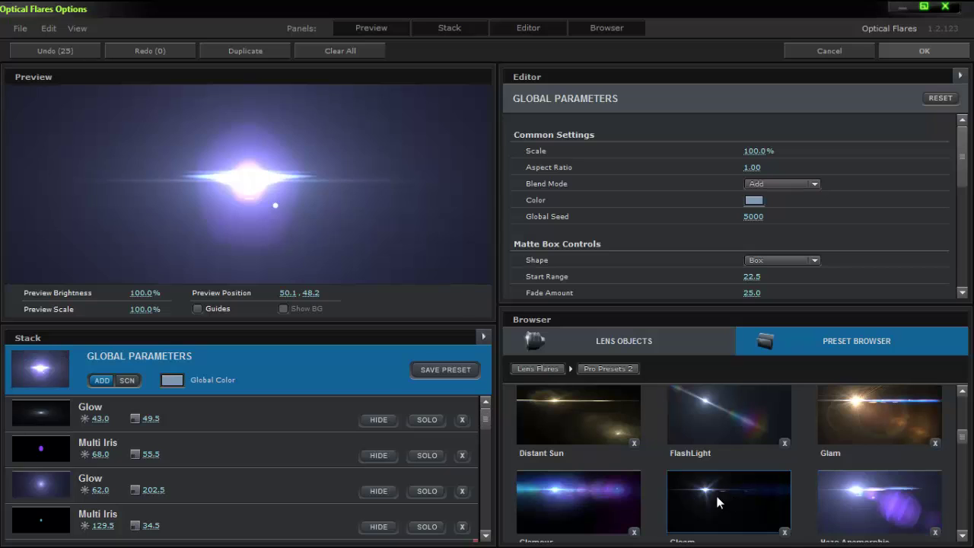
scroll(609, 487, "down", 2)
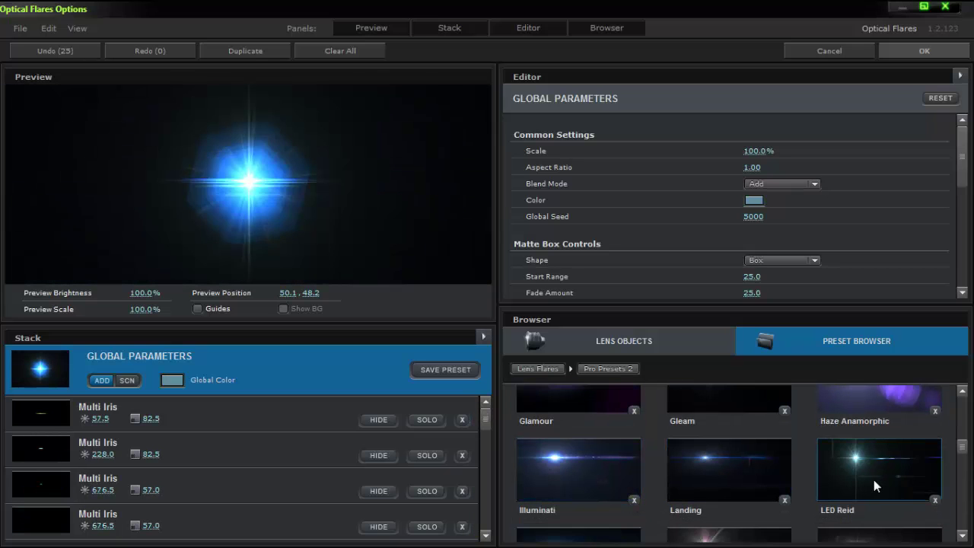
scroll(850, 475, "down", 2)
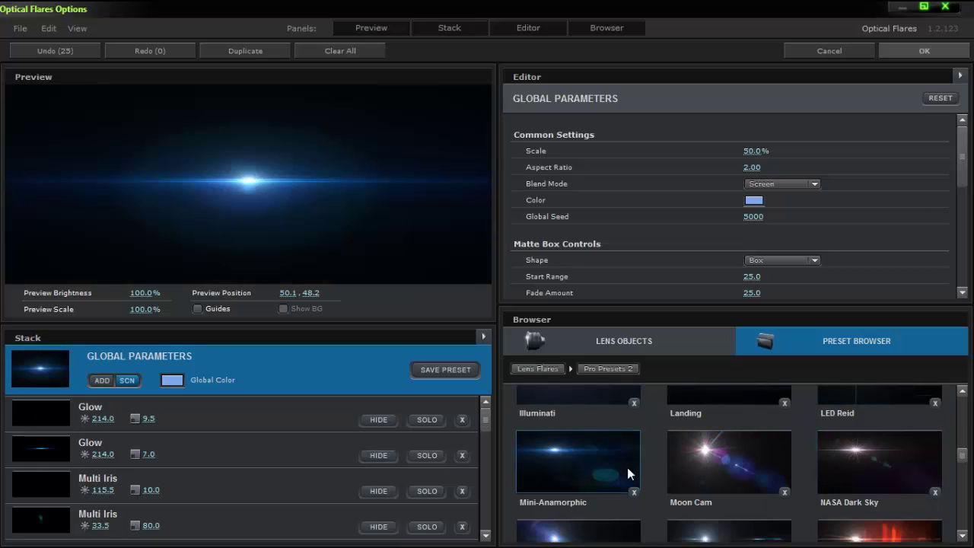
scroll(616, 466, "down", 2)
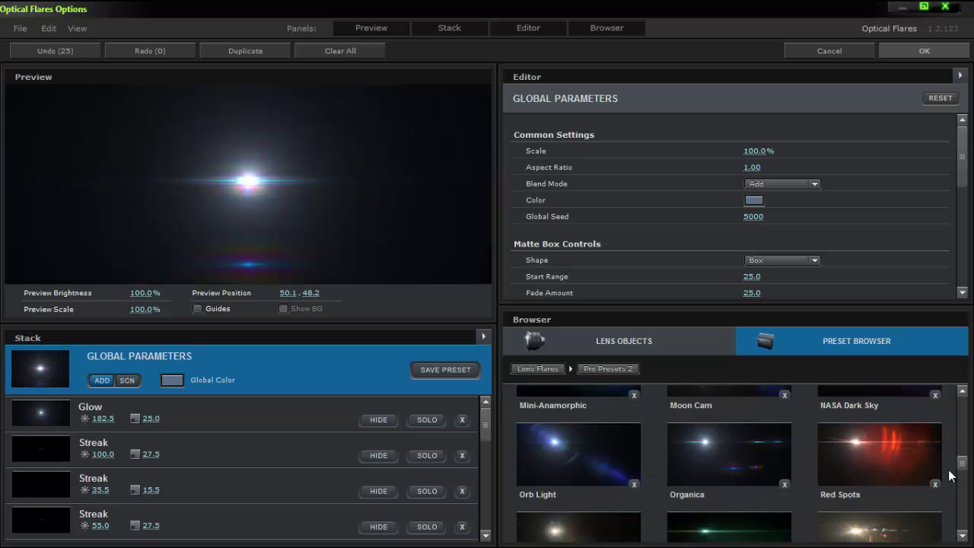
scroll(833, 487, "down", 2)
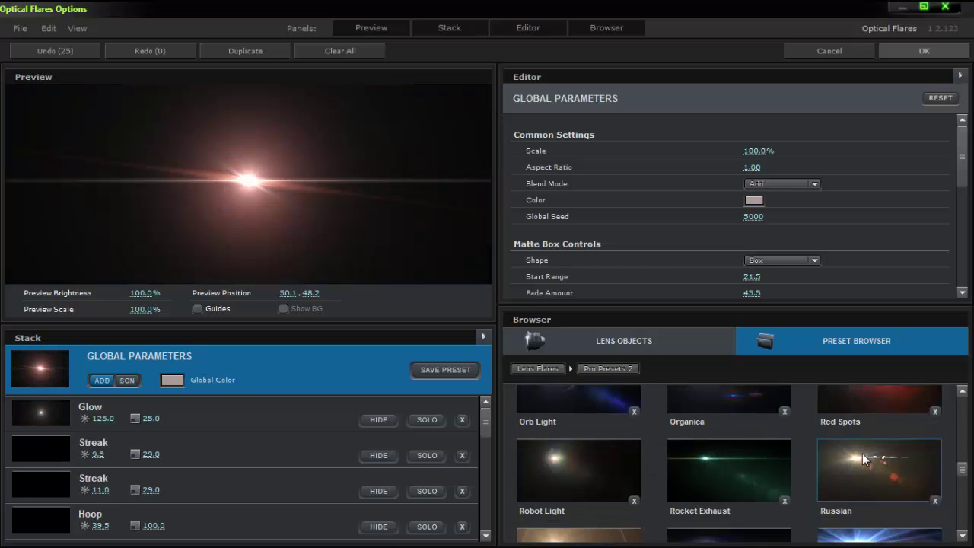
scroll(620, 478, "down", 3)
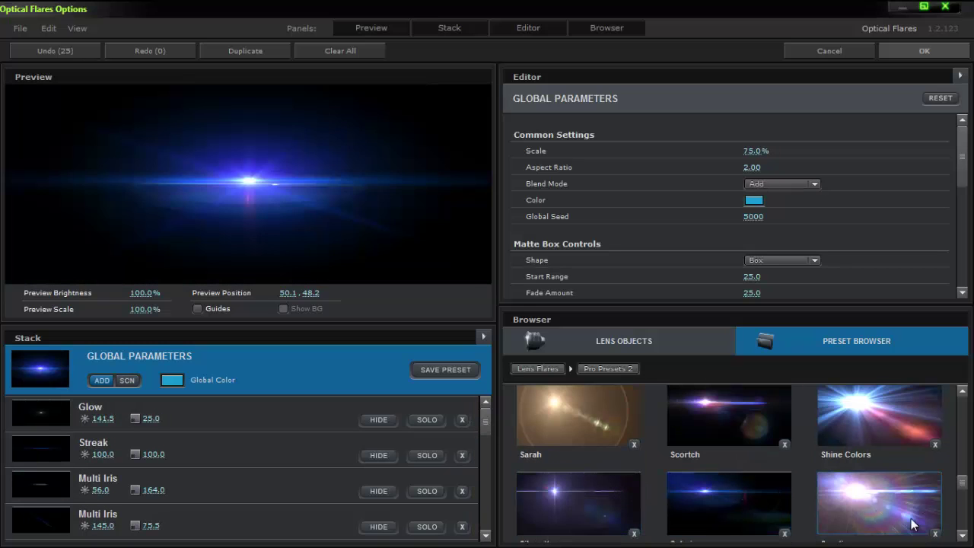
scroll(890, 522, "down", 6)
scroll(881, 517, "up", 2)
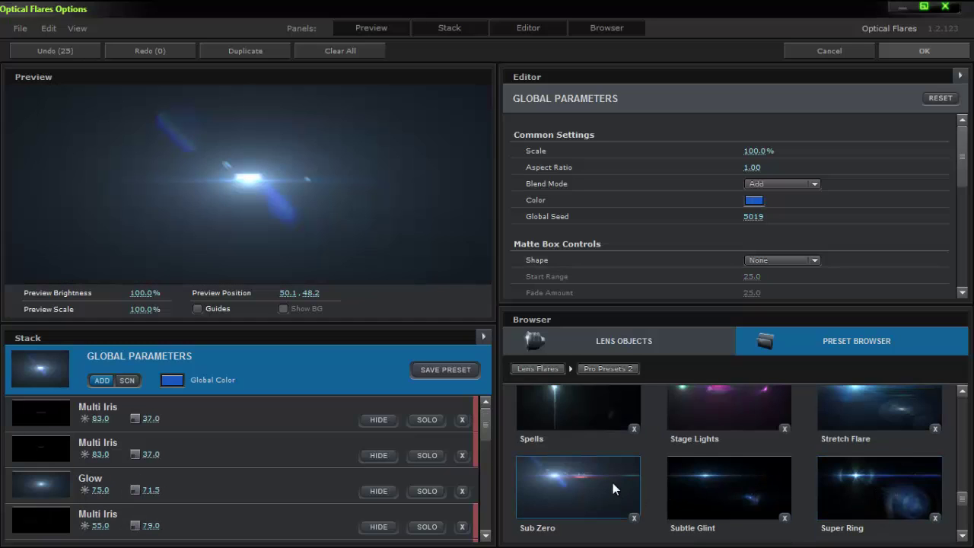
scroll(681, 499, "down", 3)
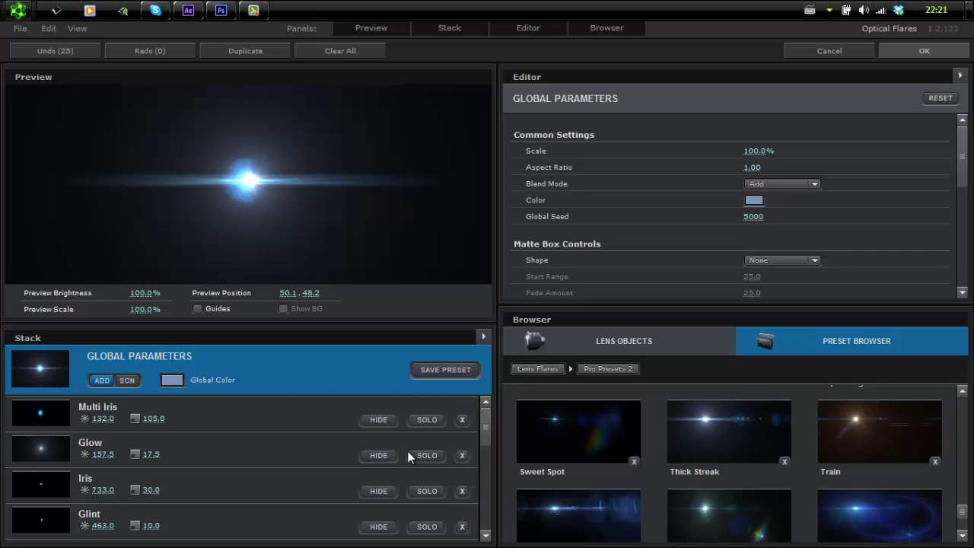
Apply the orange-red flare preset and hide its Glow element in the Stack.
left_click(384, 455)
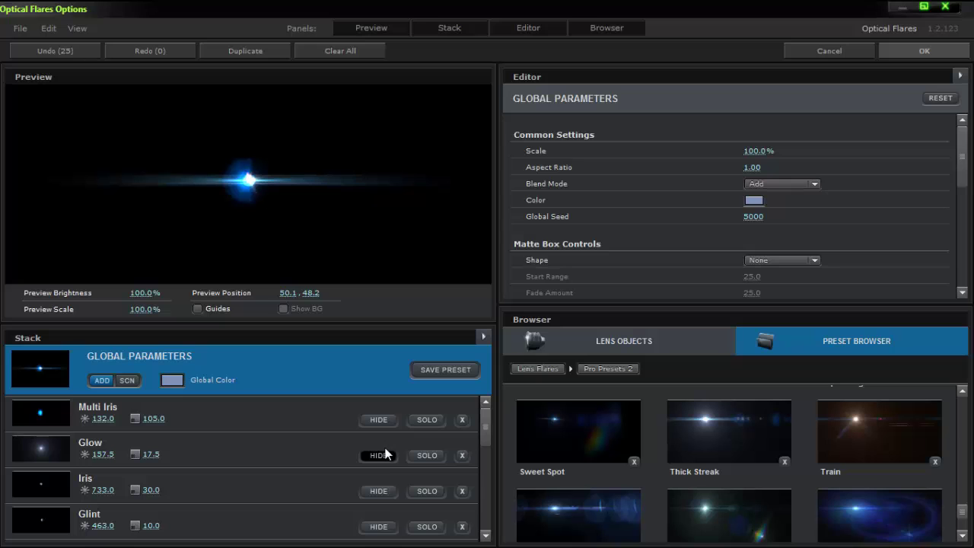
left_click(385, 457)
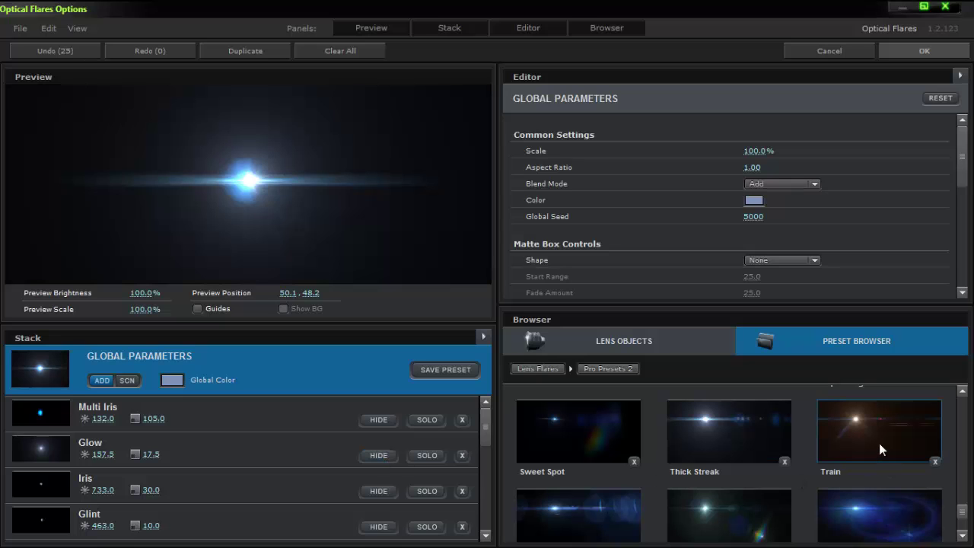
scroll(805, 504, "down", 2)
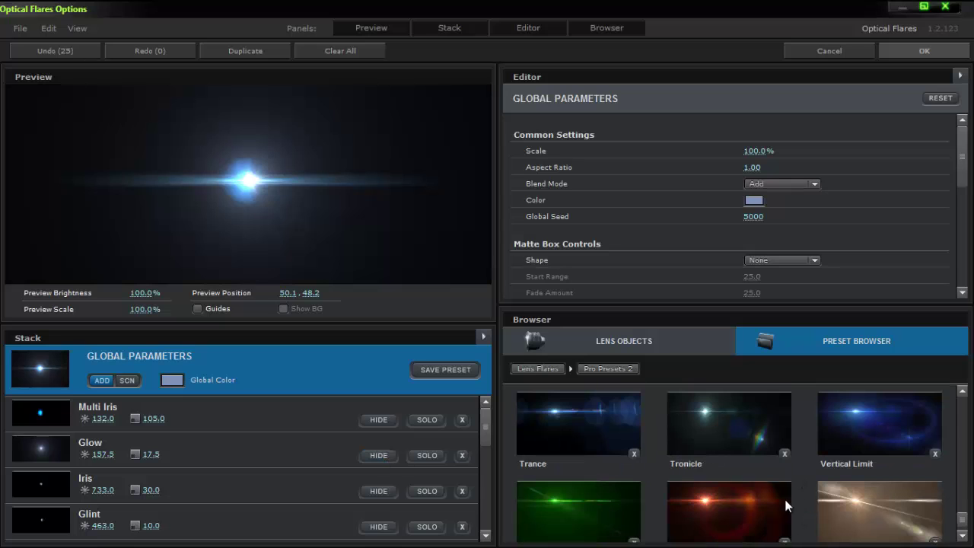
left_click(765, 504)
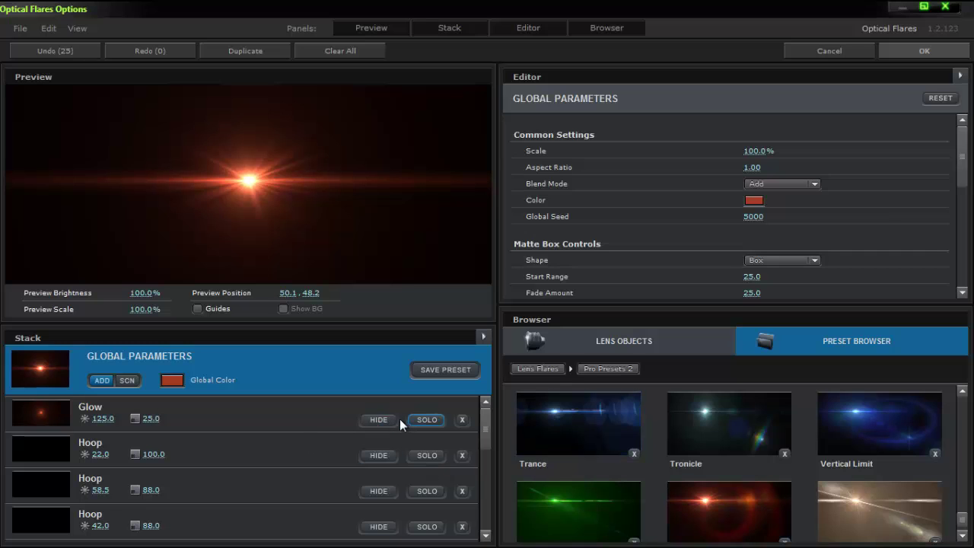
left_click(378, 420)
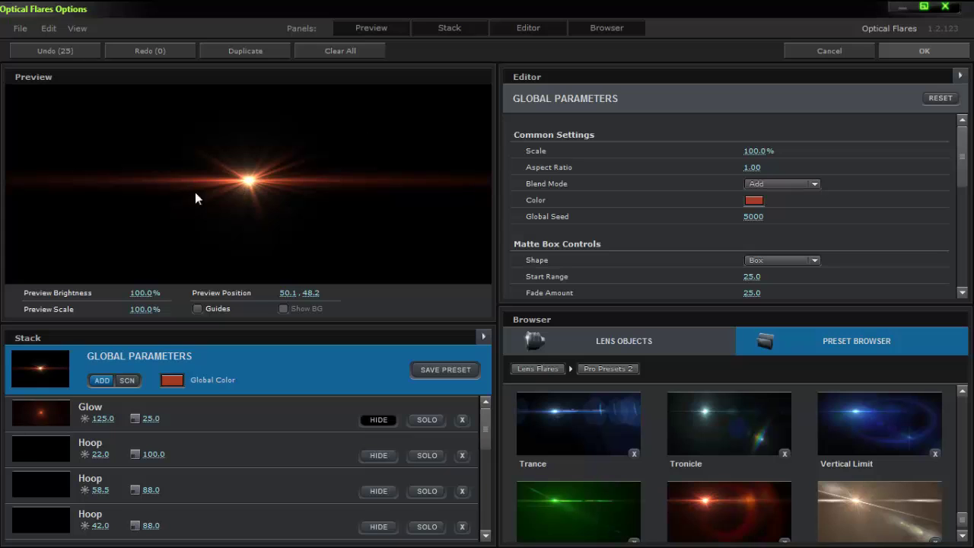
Set the global colour to red C71C1C, accept the flare, and centre it in Comp 1.
left_click(179, 385)
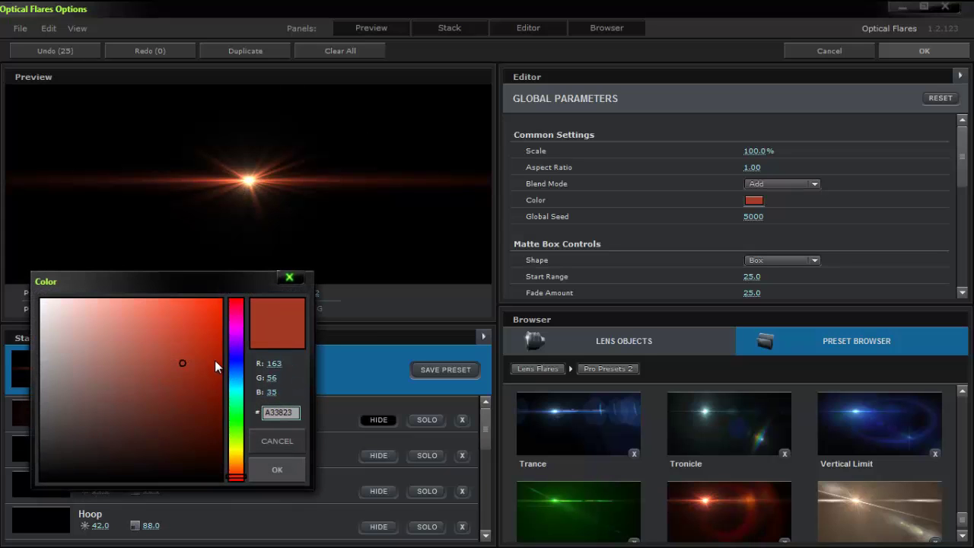
left_click_drag(238, 361, 232, 298)
left_click(192, 334)
mouse_move(201, 328)
left_mouse_down()
mouse_move(208, 322)
mouse_move(196, 338)
left_mouse_up()
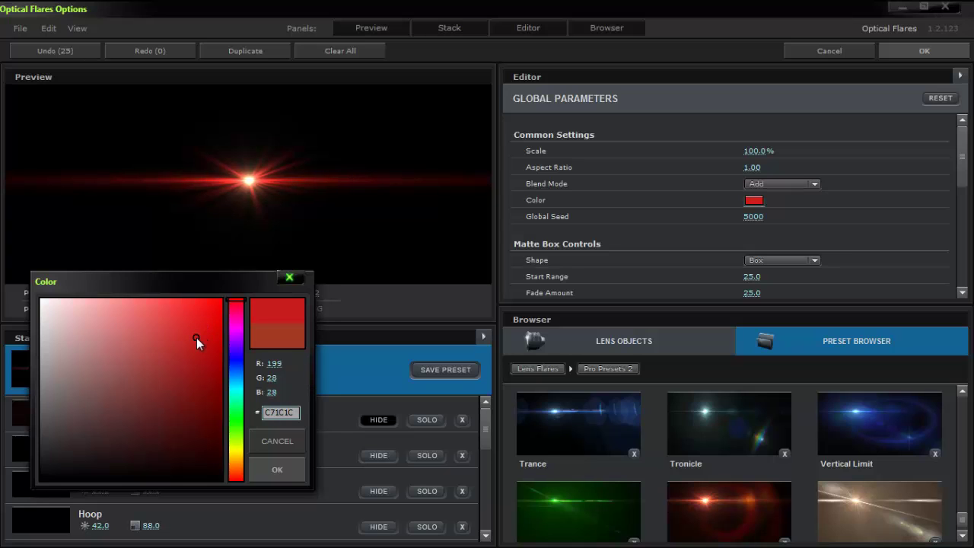
left_click(278, 470)
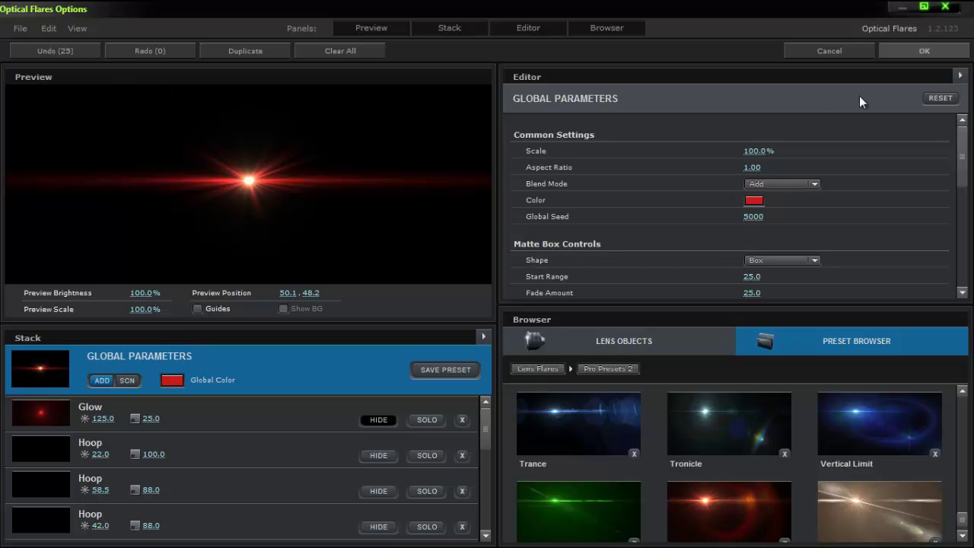
left_click(914, 50)
left_click_drag(475, 157, 543, 197)
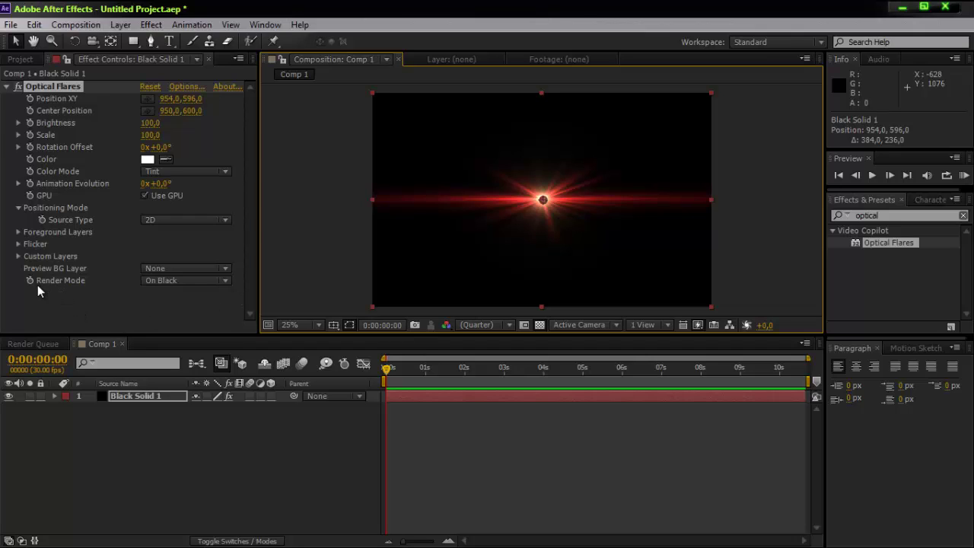
Set Optical Flares' Render Mode to On Transparent in Effect Controls.
left_click(150, 280)
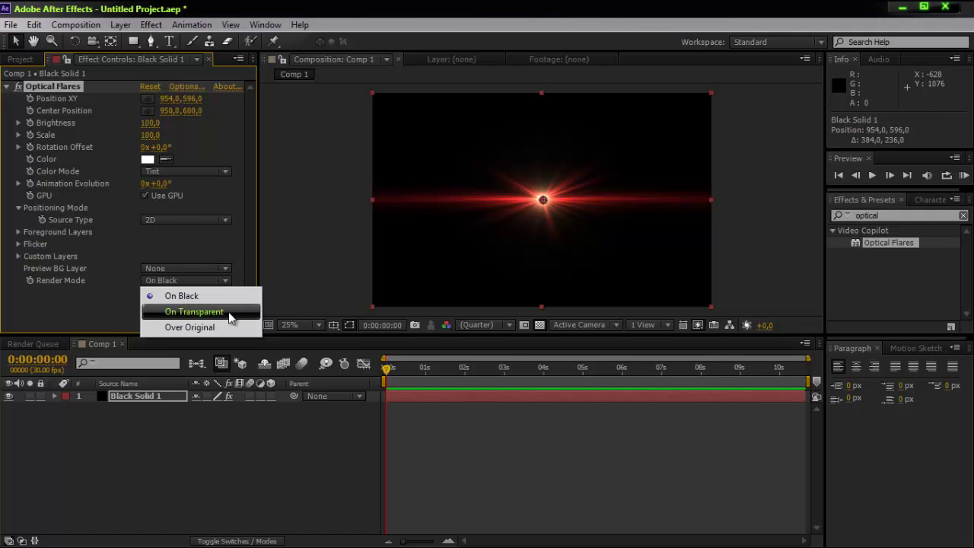
left_click(217, 312)
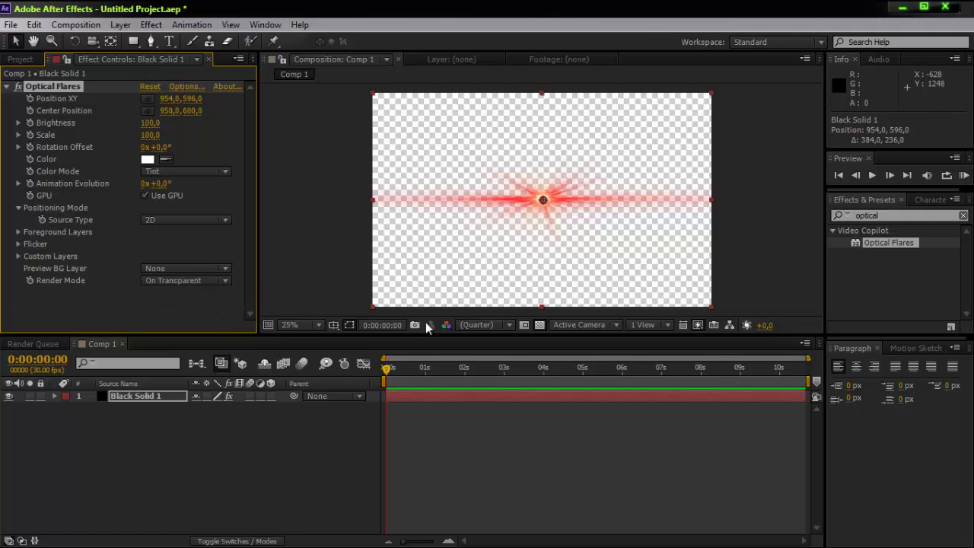
Save the comp frame as Photoshop Layers file 'Red Flare Trans', then bring up Photoshop.
left_click(59, 25)
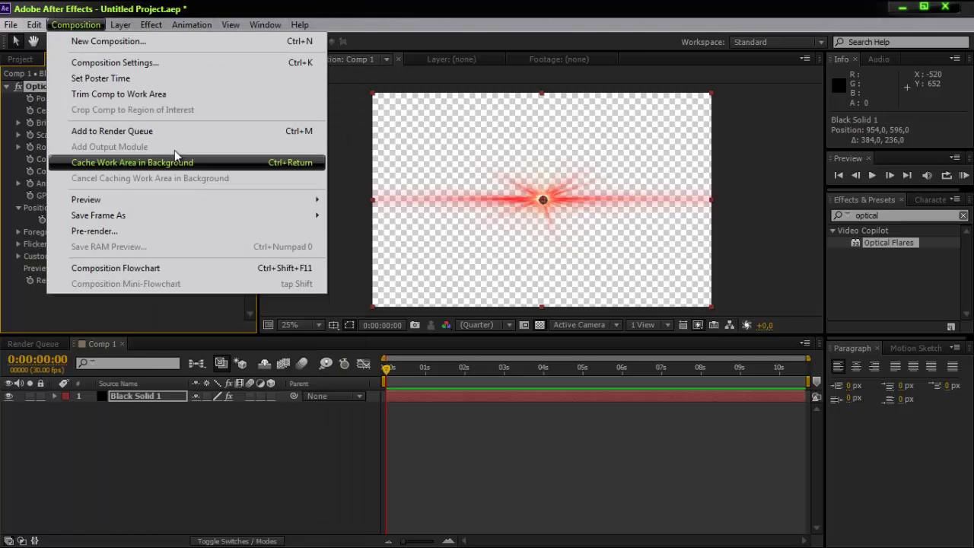
mouse_move(299, 223)
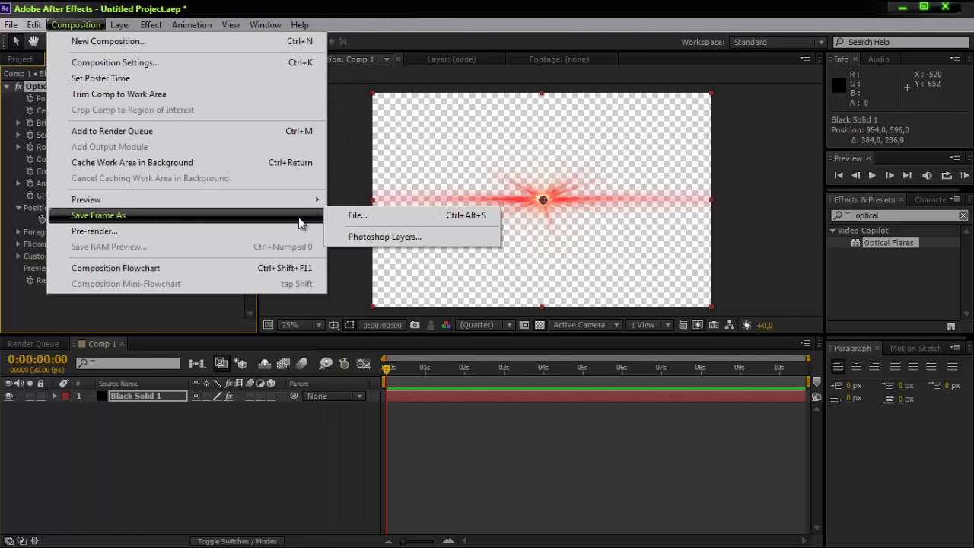
left_click(371, 238)
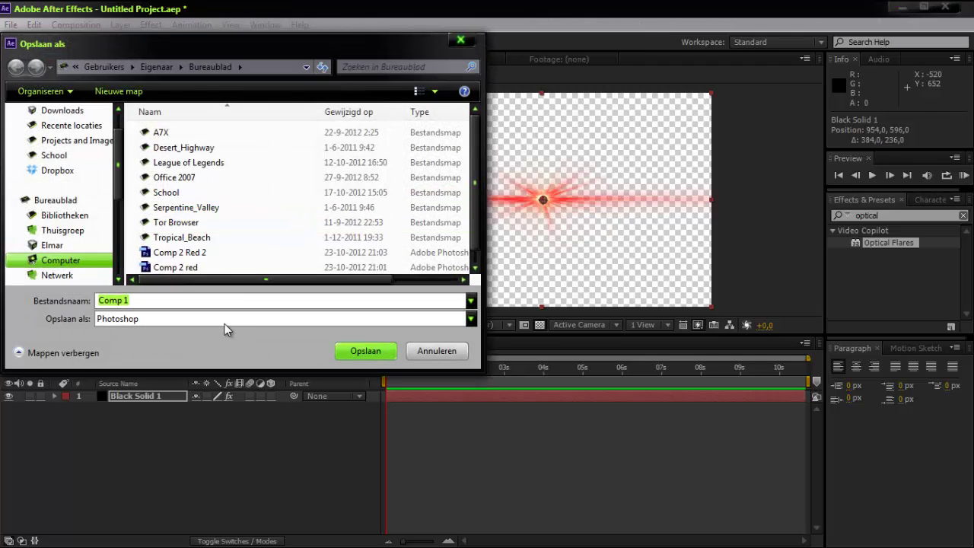
type("Red Flare Trans")
key("Return")
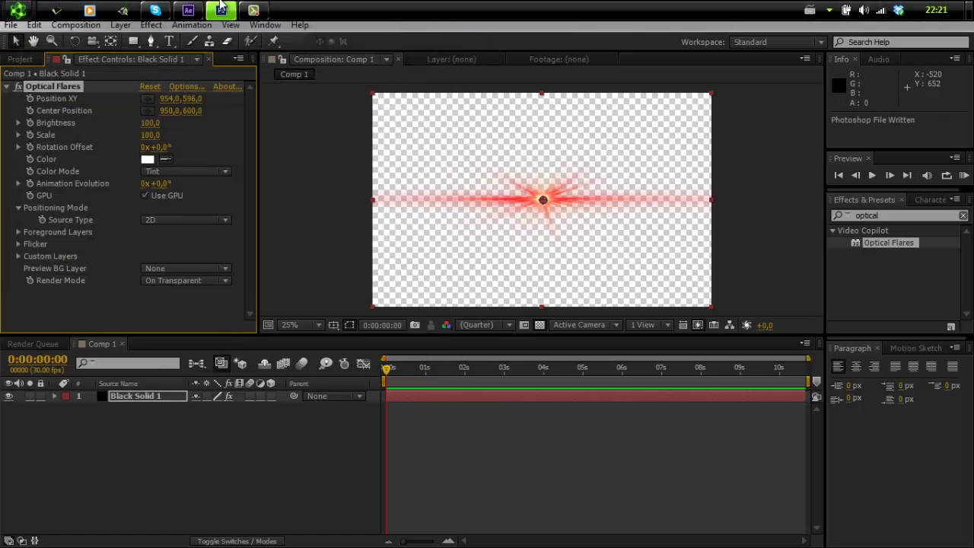
left_click(221, 10)
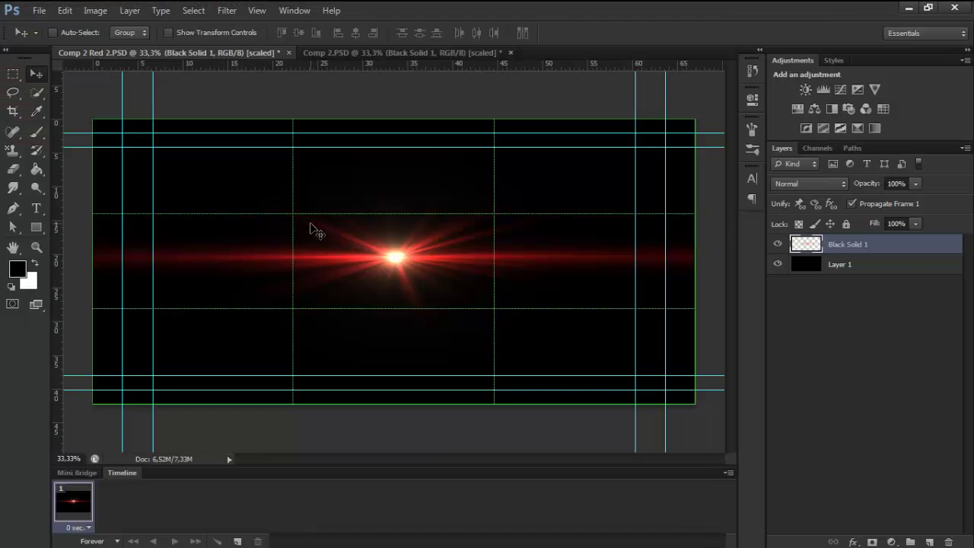
Open Red Flare Trans.PSD from the desktop in Photoshop.
key("ctrl+o")
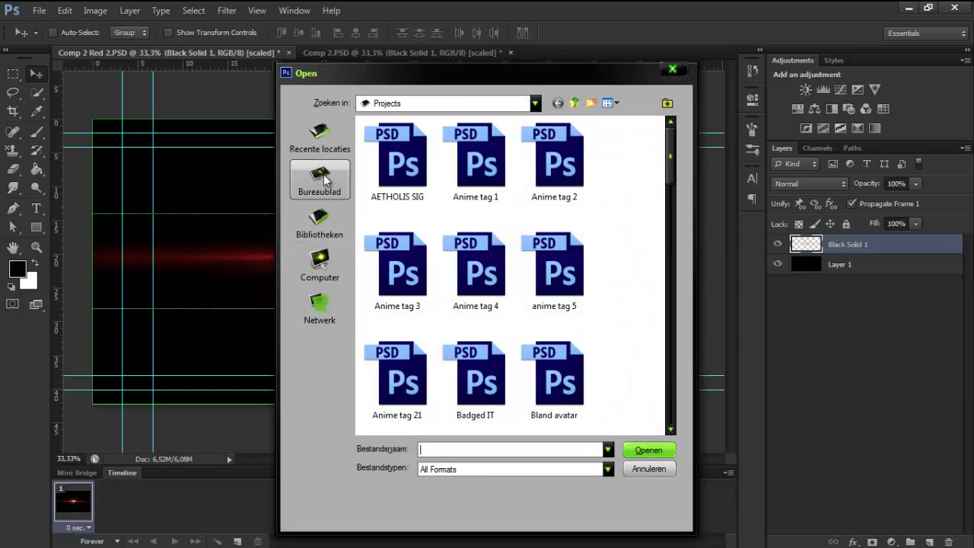
left_click(319, 181)
key("r")
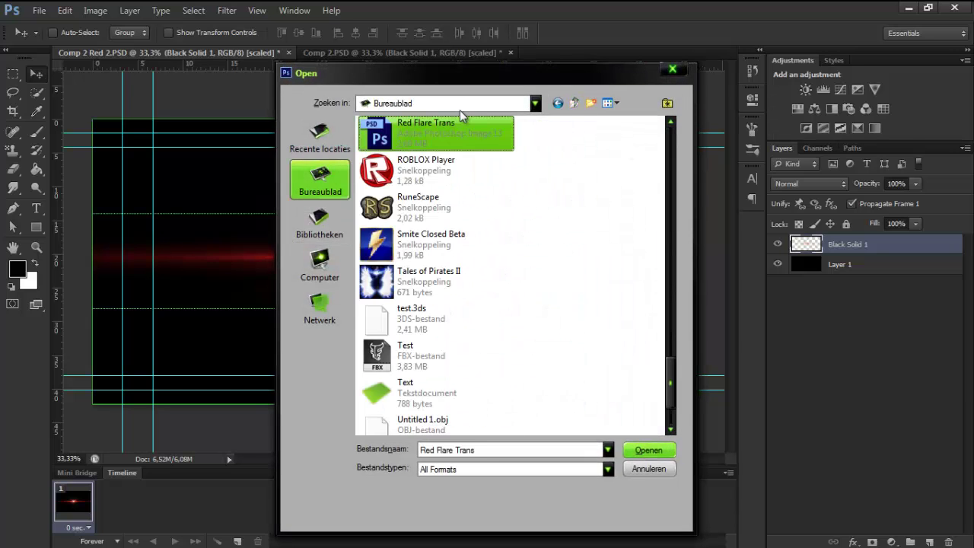
double_click(460, 137)
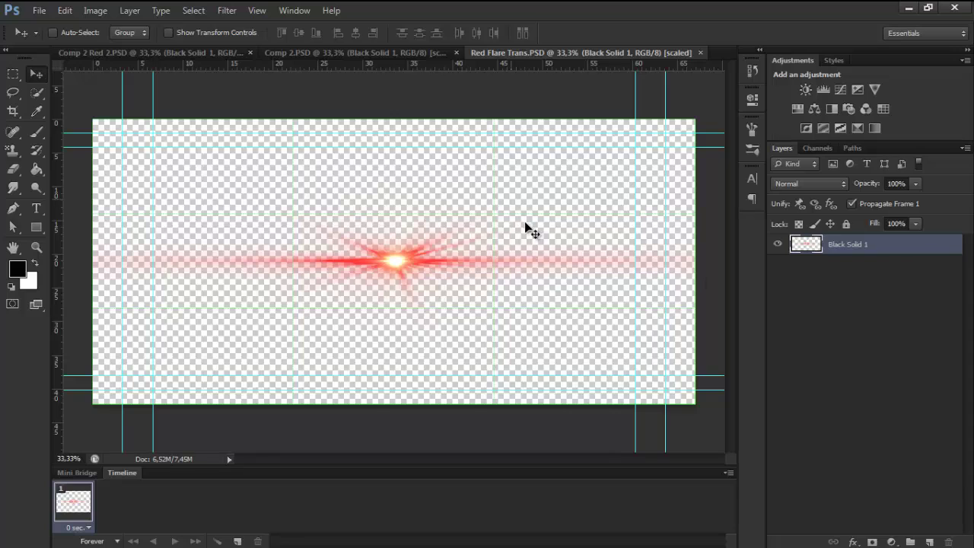
Add a new Layer 1 below the flare layer and fill it black with the Paint Bucket.
left_click(929, 542)
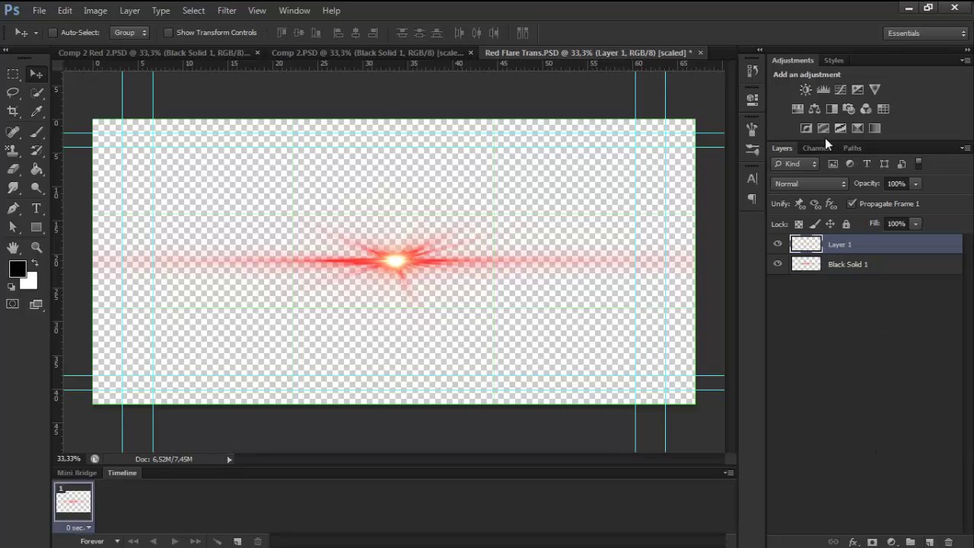
left_click_drag(837, 249, 837, 274)
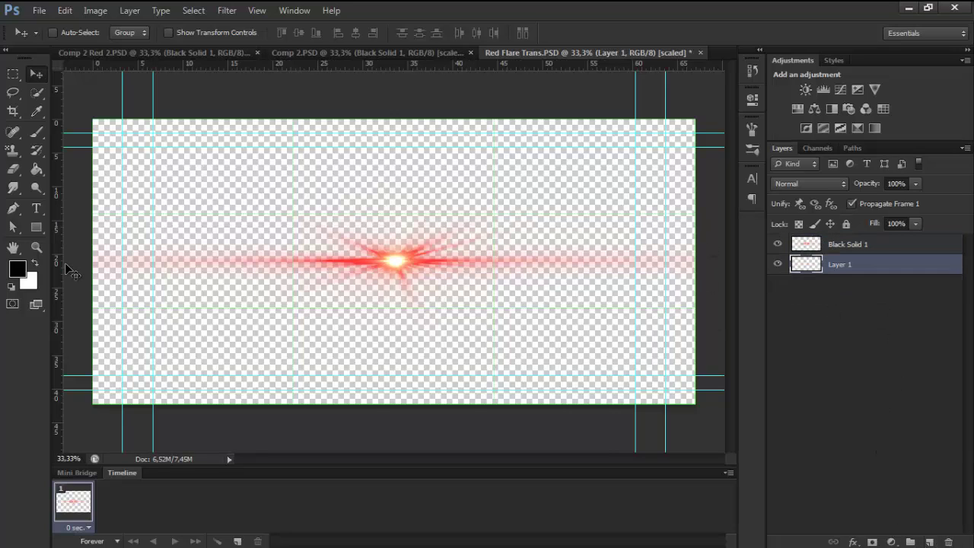
left_click(37, 169)
left_click(272, 246)
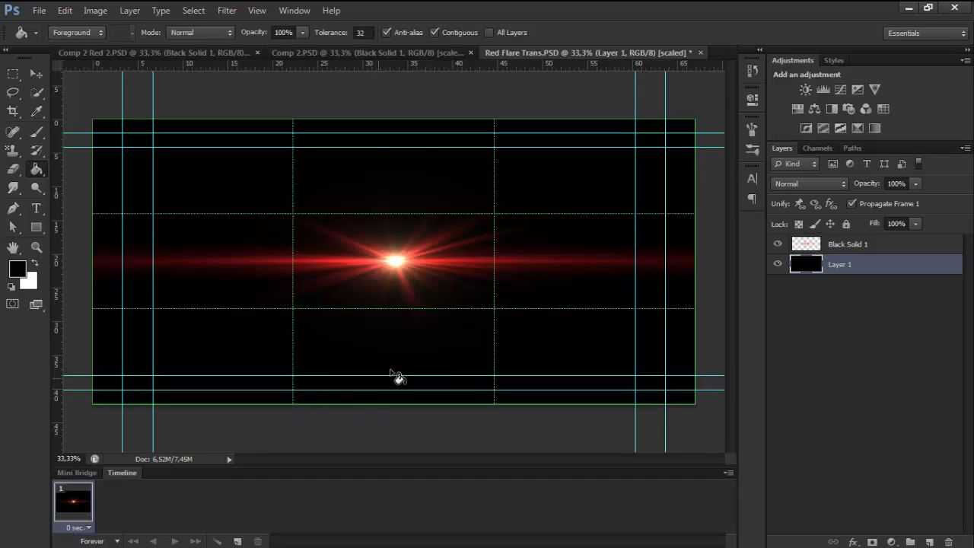